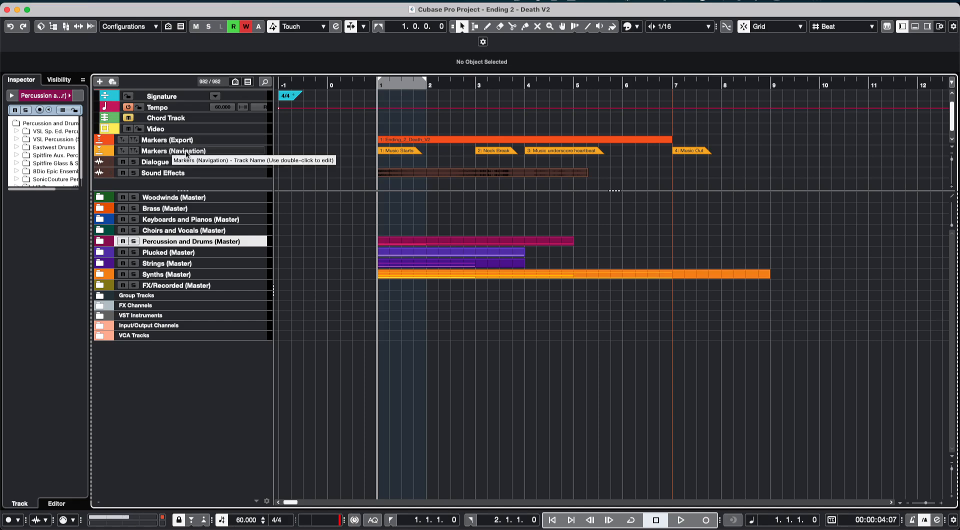
Step: Select the Markers (Navigation) track and try to activate it by running the Markers for Navigation macro
left_click(339, 154)
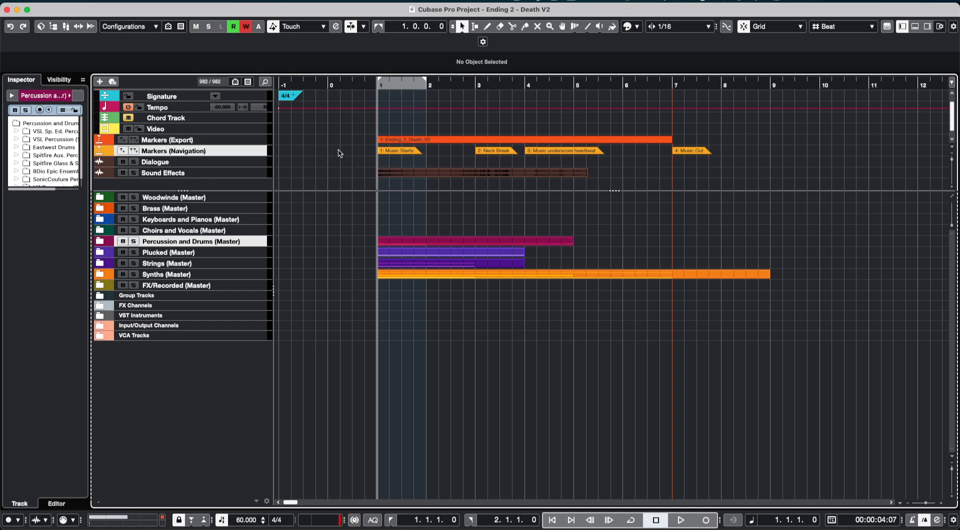
key("KP_2")
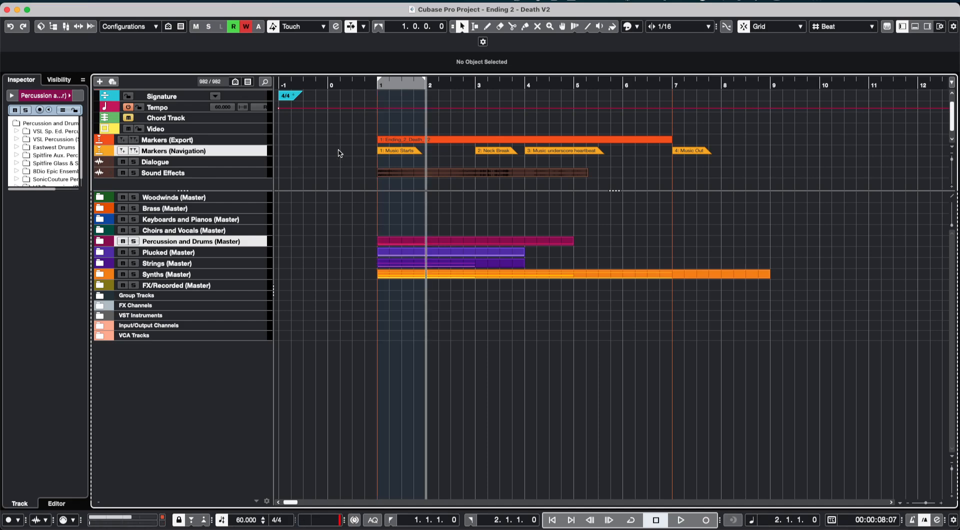
key("super+j")
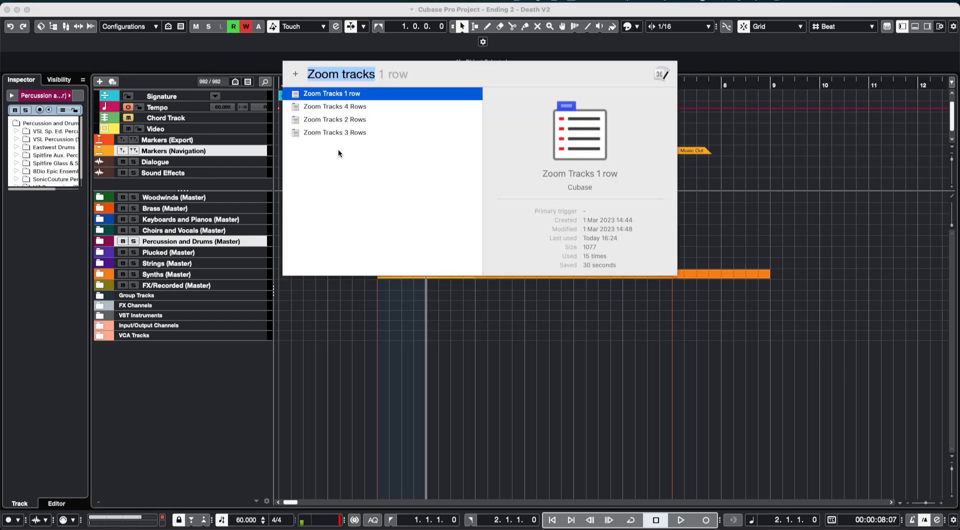
type("Activate")
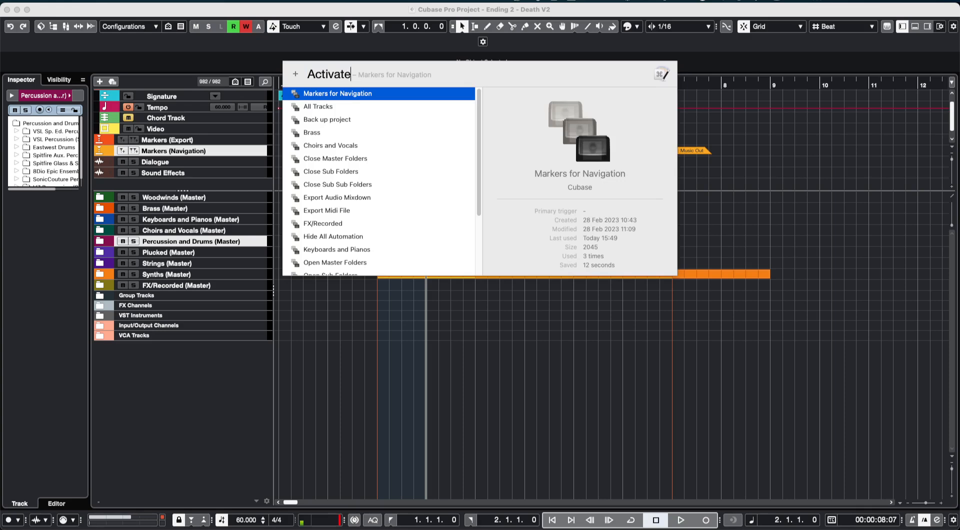
key("Return")
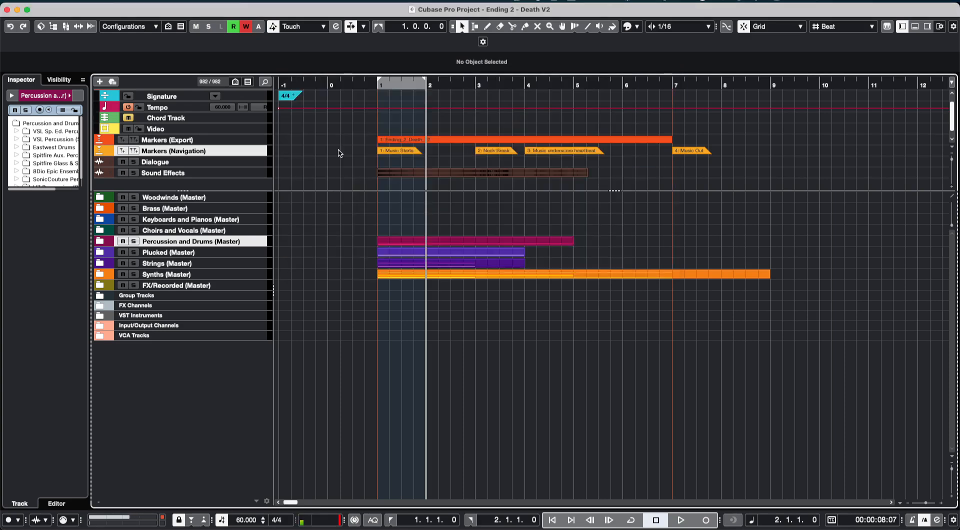
key("super+j")
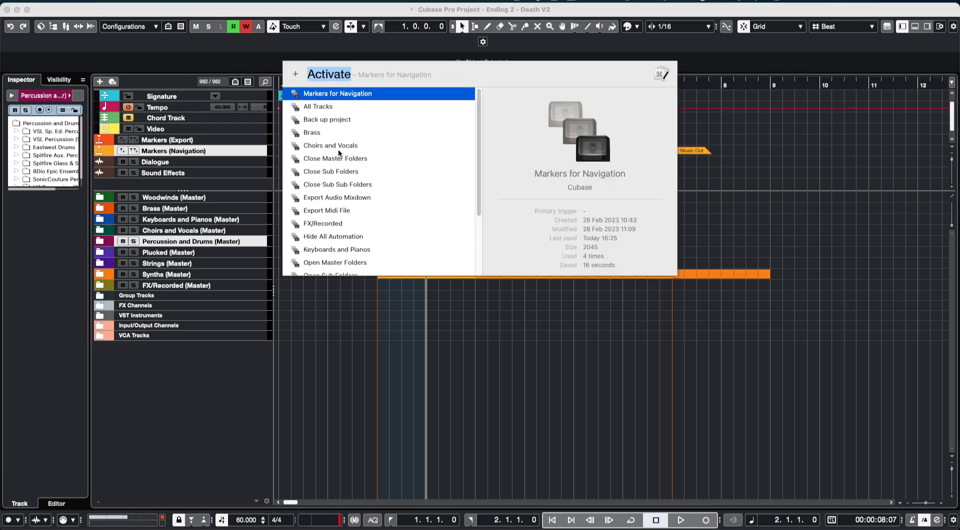
key("BackSpace")
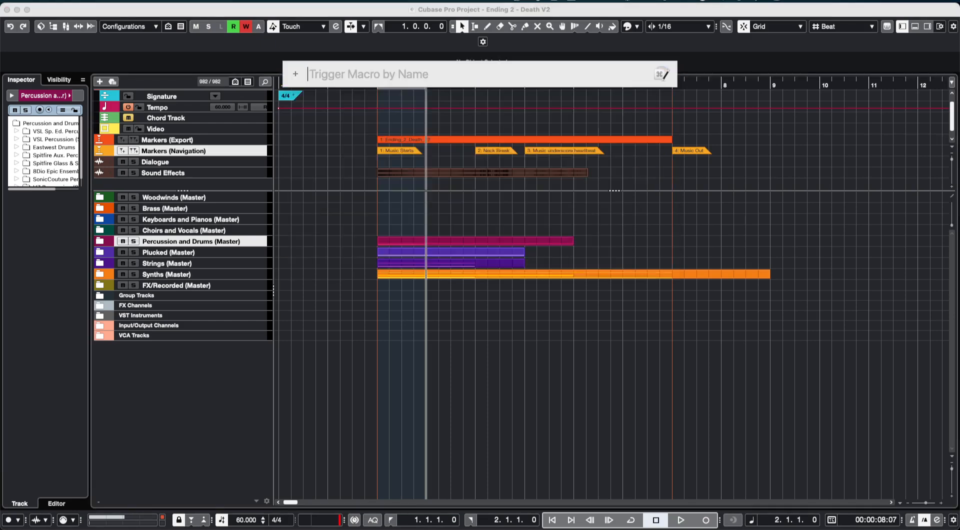
key("Escape")
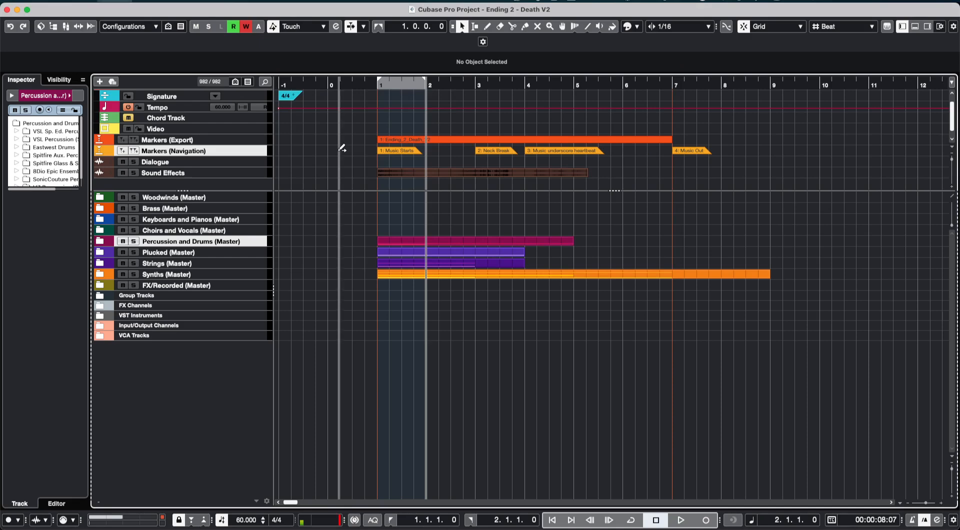
key("super+m")
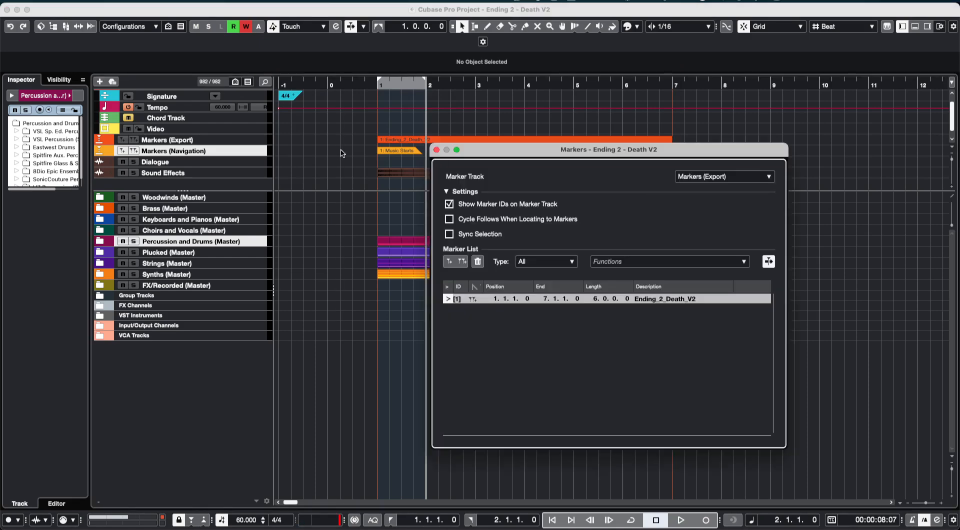
key("super+m")
Step: Open the Project Logical Editor through the macro launcher and load the Activate Export Markers user preset
key("super+space")
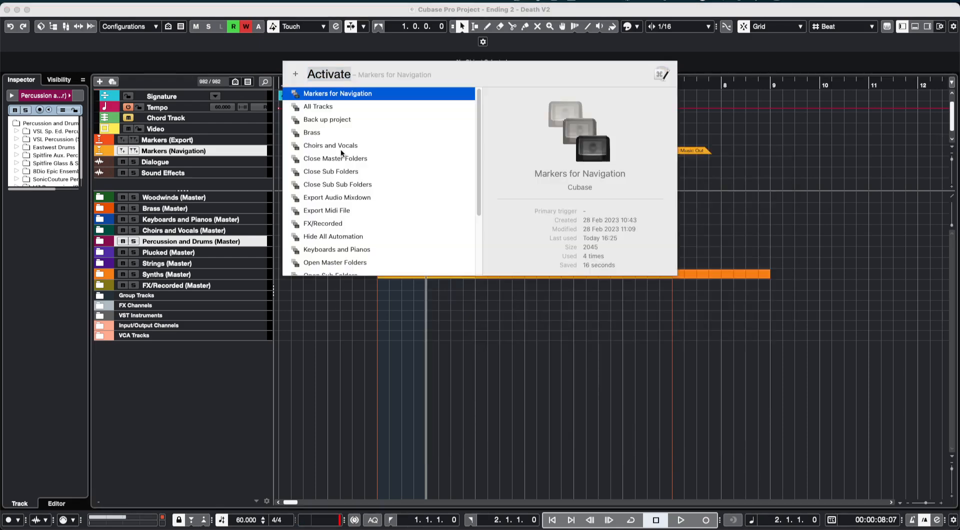
type("Project")
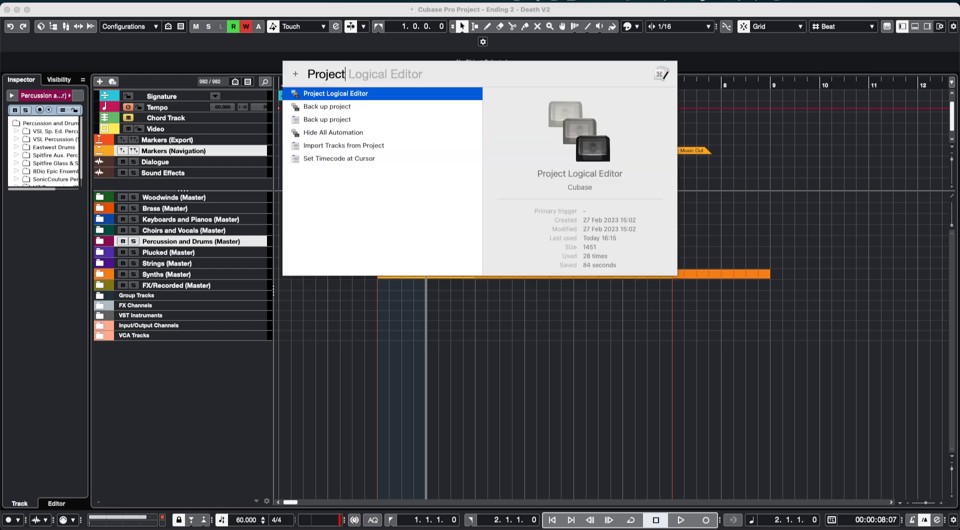
key("Return")
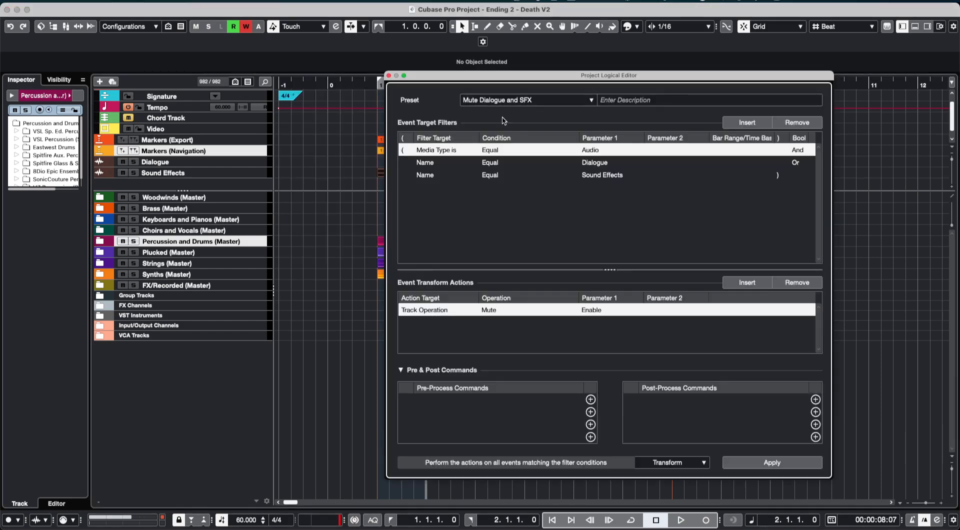
left_click(505, 103)
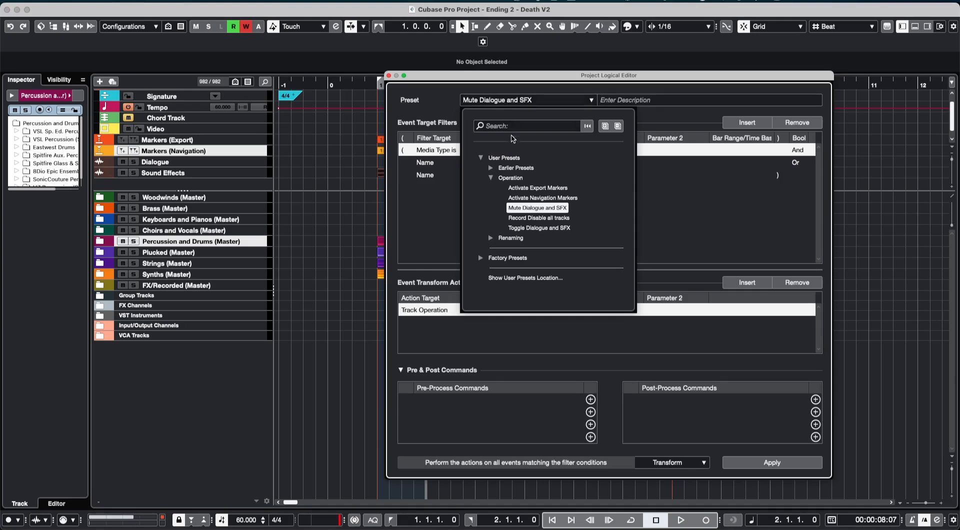
left_click(526, 189)
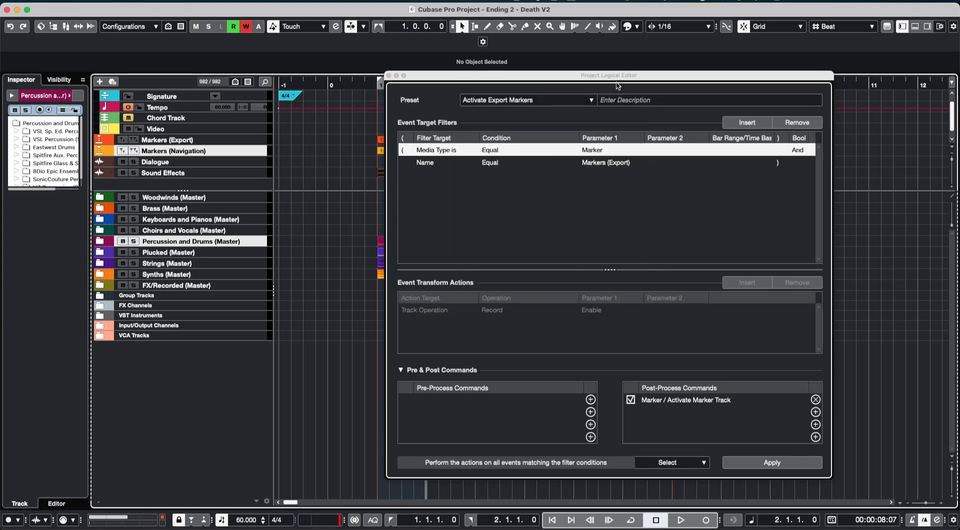
Step: Apply the loaded preset to activate the Markers (Export) track and close the Project Logical Editor
left_click_drag(613, 80, 581, 82)
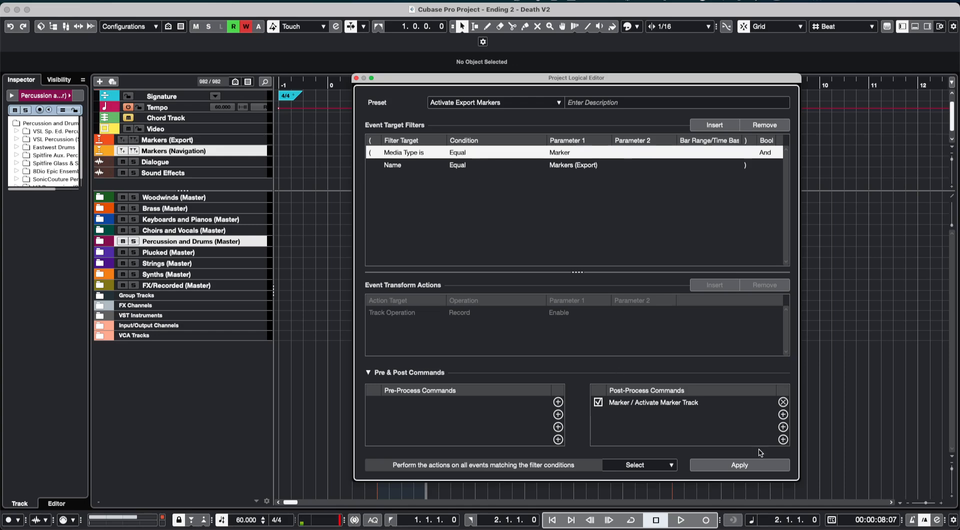
left_click(751, 465)
left_click(751, 466)
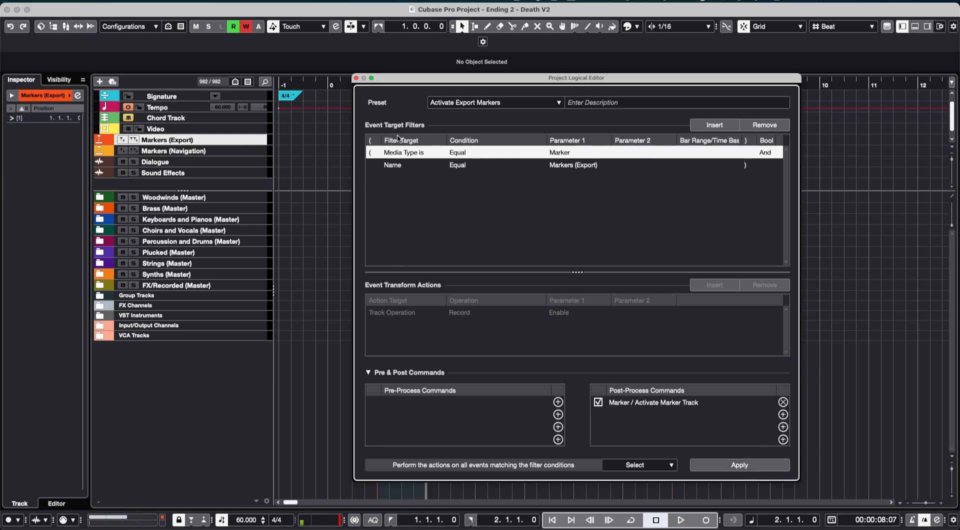
left_click(356, 78)
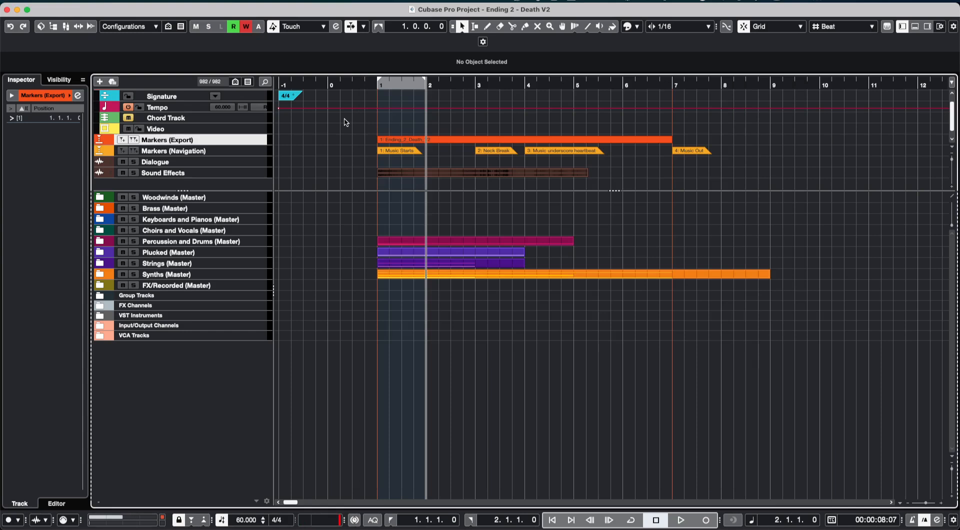
Step: Enlarge the rows of the upper tracks to expose the controls of the marker tracks
key("alt+space")
type("Zoom")
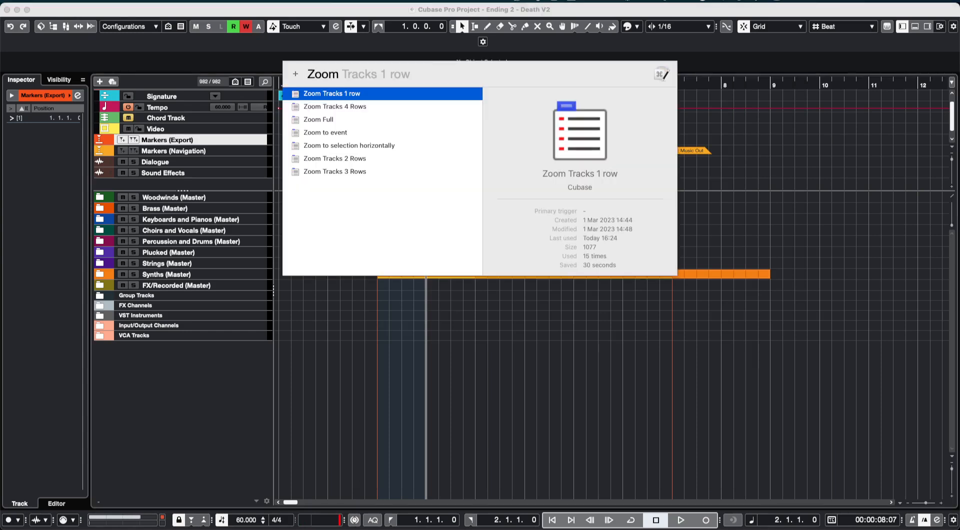
key("Return")
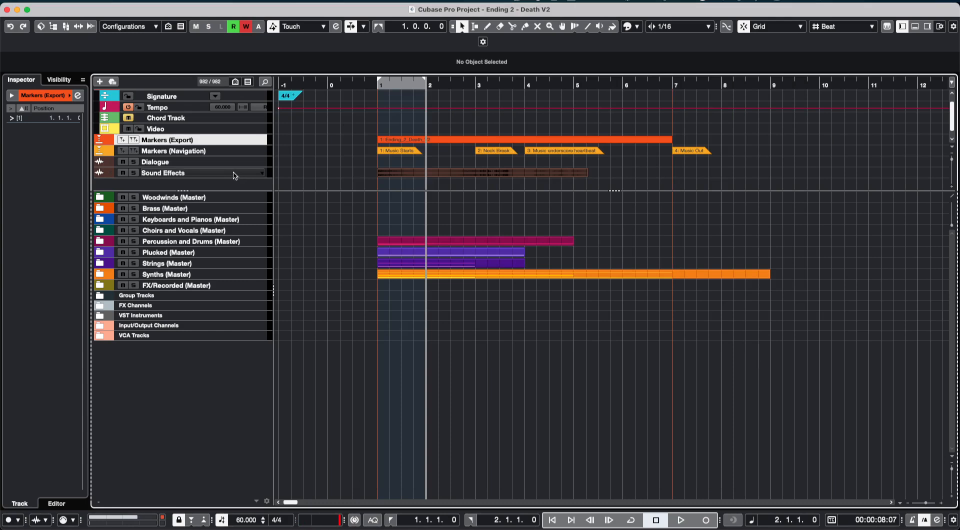
key("shift+h")
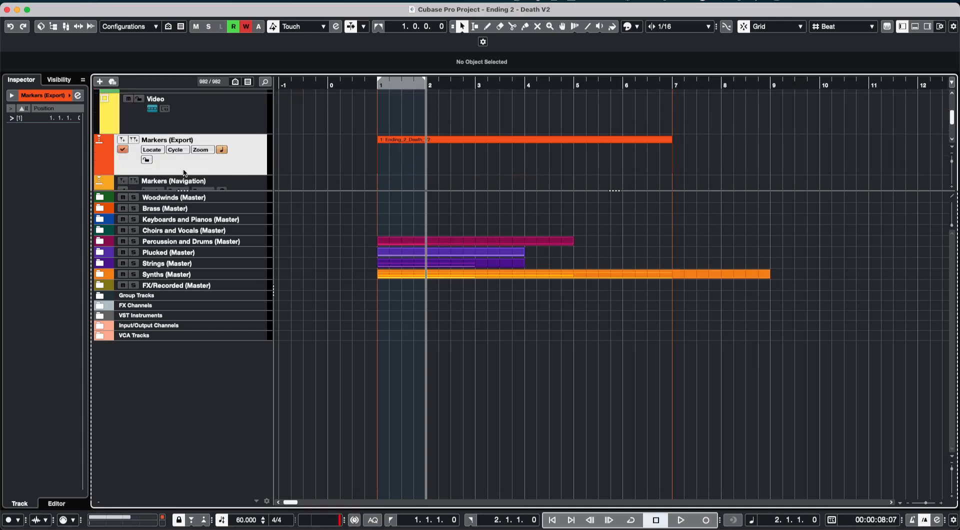
Step: Make Markers (Navigation) the active marker track and compare its activation state with Markers (Export)
scroll(144, 162, "down", 2)
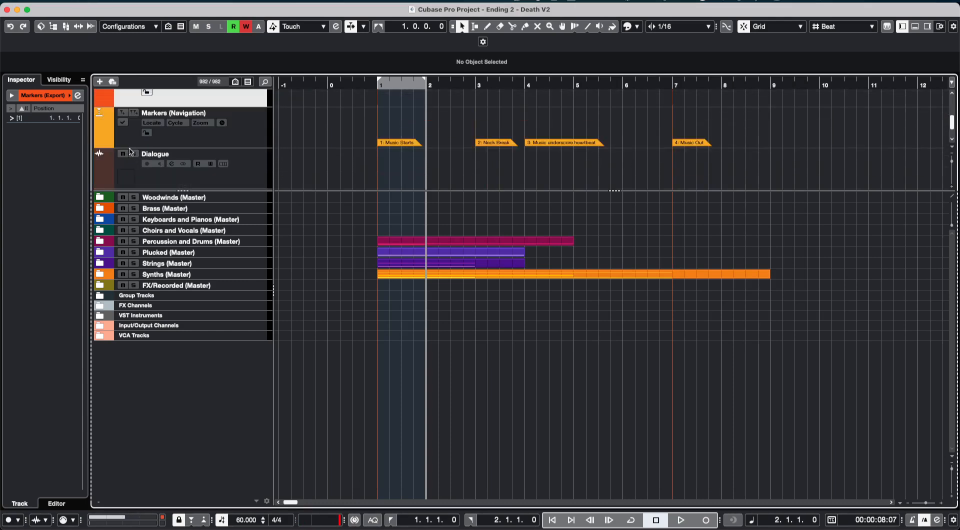
left_click(123, 121)
scroll(219, 125, "up", 2)
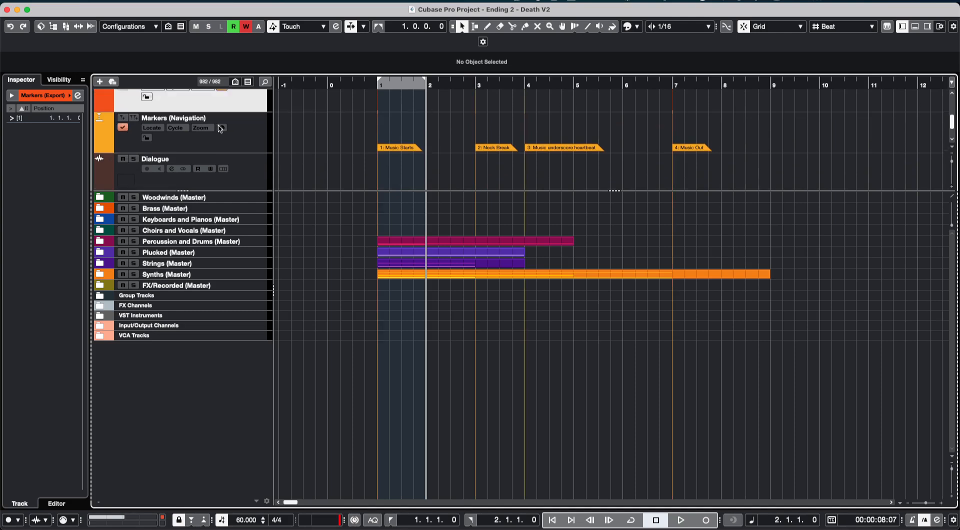
scroll(219, 126, "up", 2)
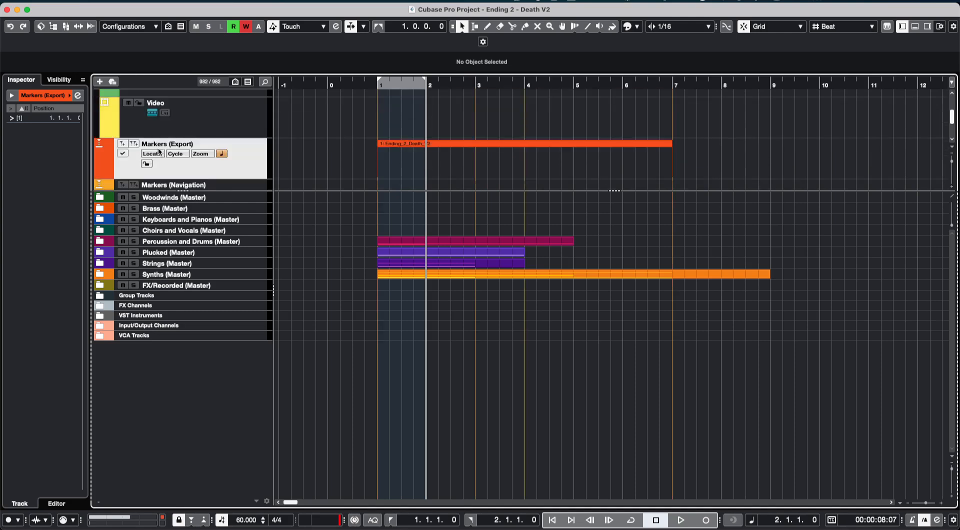
scroll(251, 146, "down", 2)
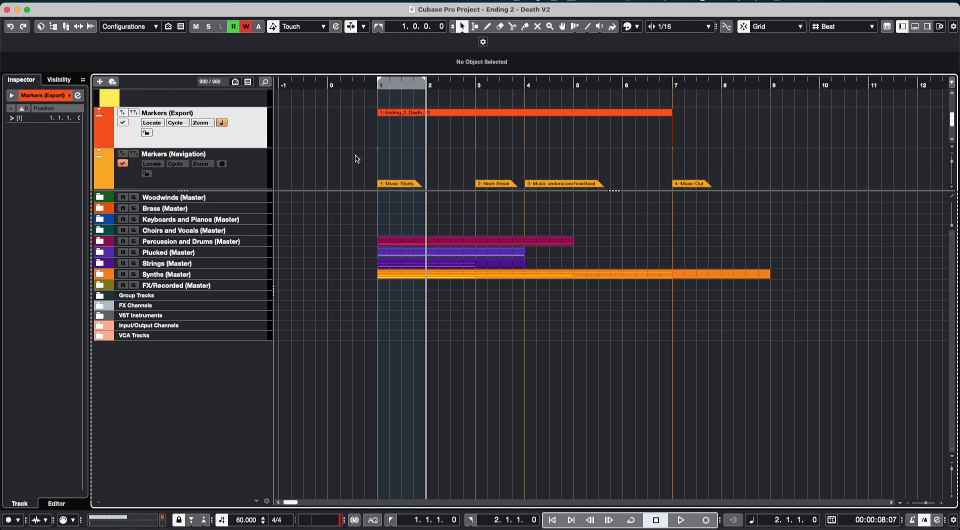
Step: Reduce the upper tracks' height to a single row by running the Zoom Tracks 1 row macro
key("super+space")
type("Zoom")
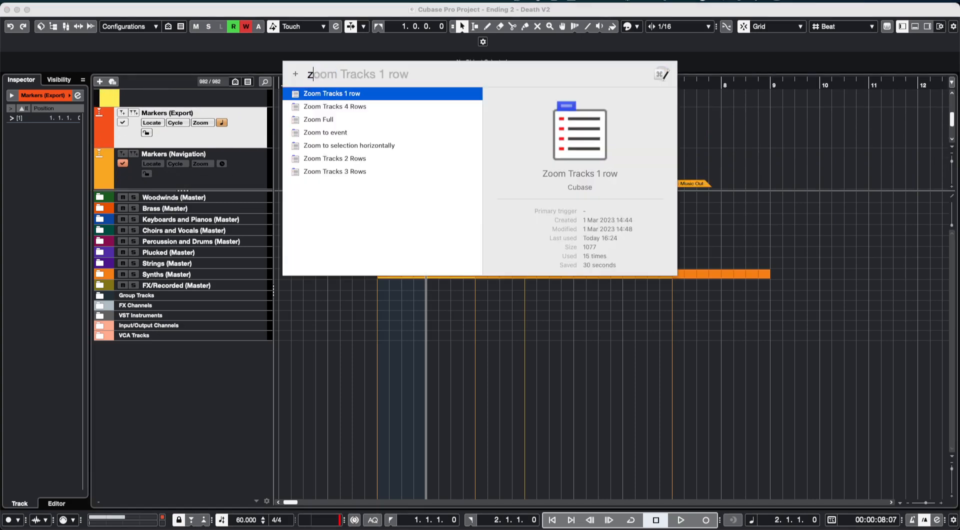
type(" track")
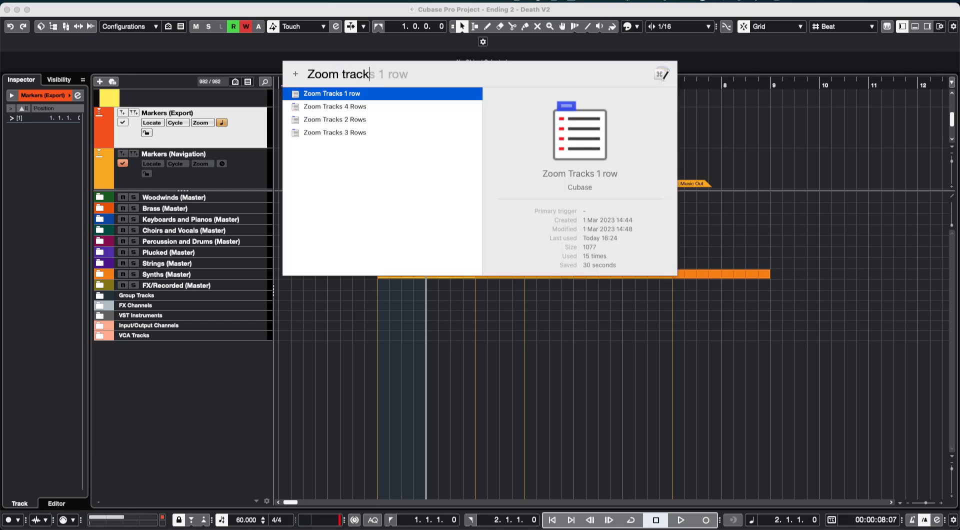
key("Return")
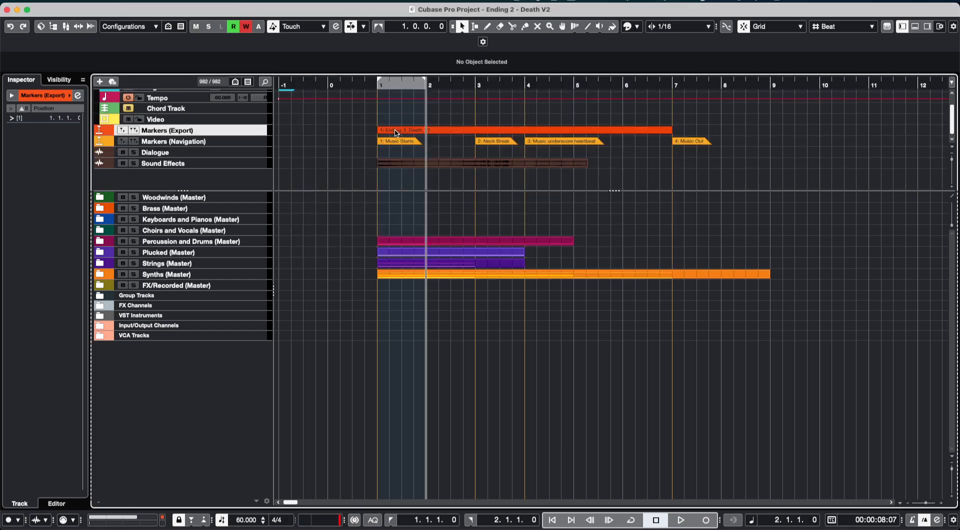
Step: Select the Ending_2_Death_V2 cycle marker, inspect its description, start, end and length, and deselect it
left_click(397, 132)
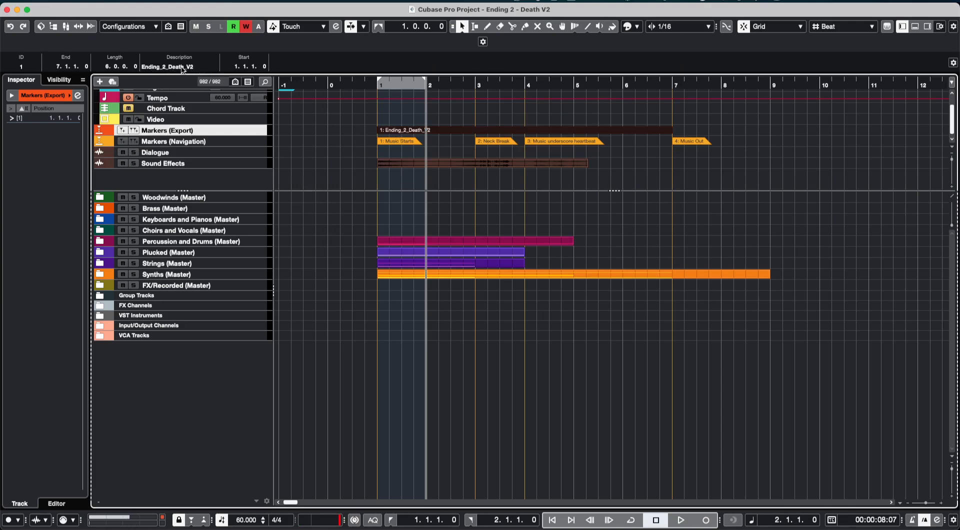
left_click(353, 150)
left_click(385, 131)
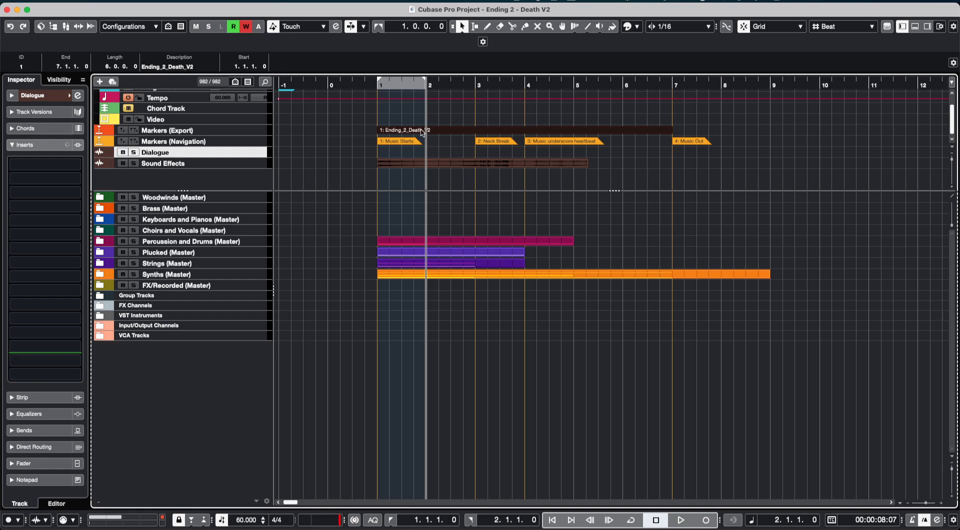
left_click(338, 124)
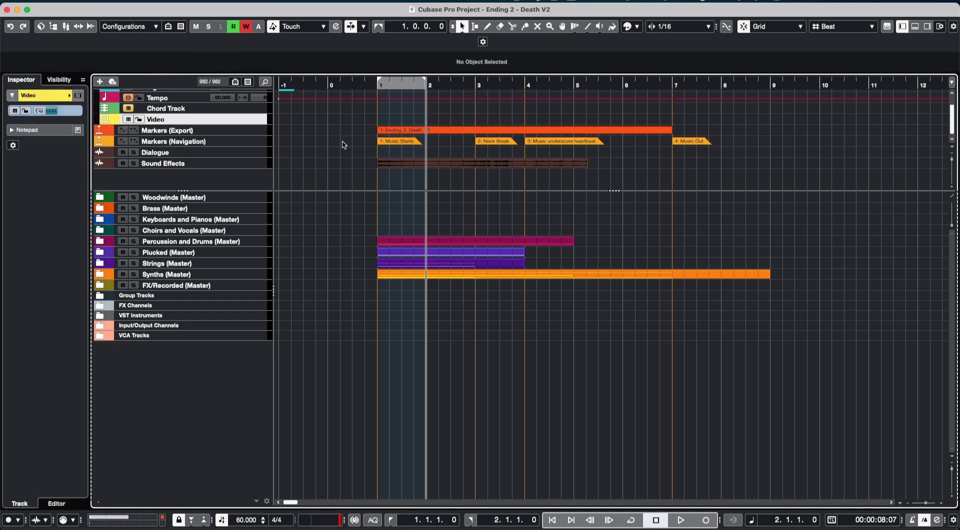
Step: Select the Markers (Navigation) track and jump the playhead between navigation markers 1 to 4, finishing at Music Starts
left_click(319, 144)
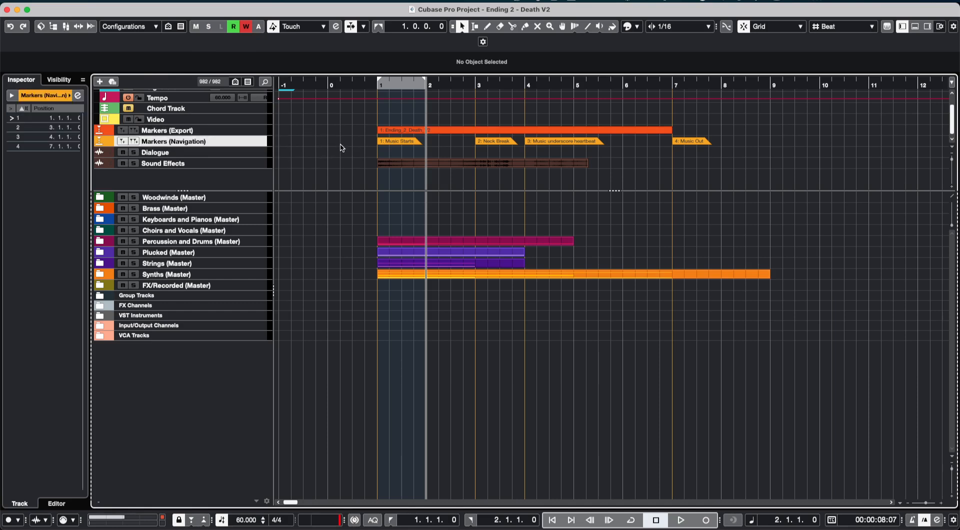
key("KP_3")
key("KP_4")
key("KP_1")
key("KP_2")
key("KP_3")
key("KP_4")
key("KP_3")
key("KP_1")
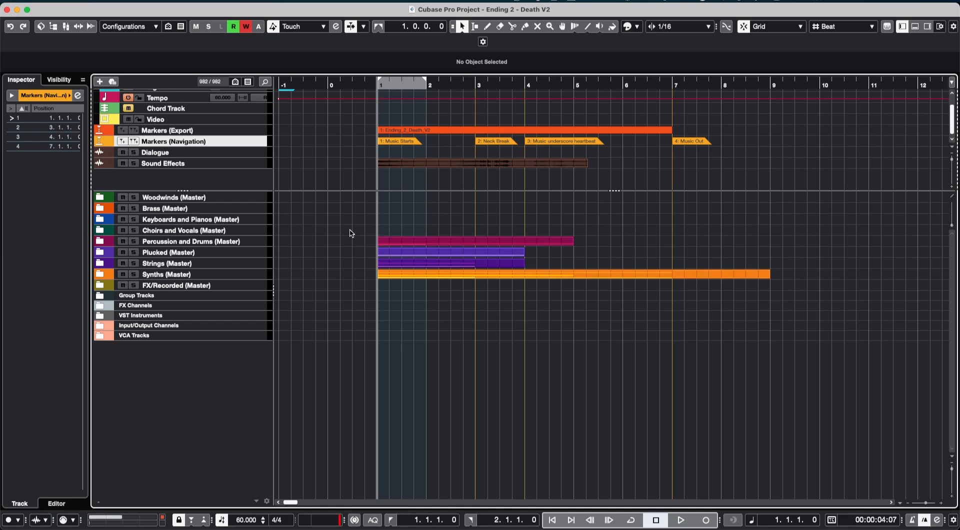
Step: Run the Strings macro to show only the strings tracks in the lower track list
key("ctrl+space")
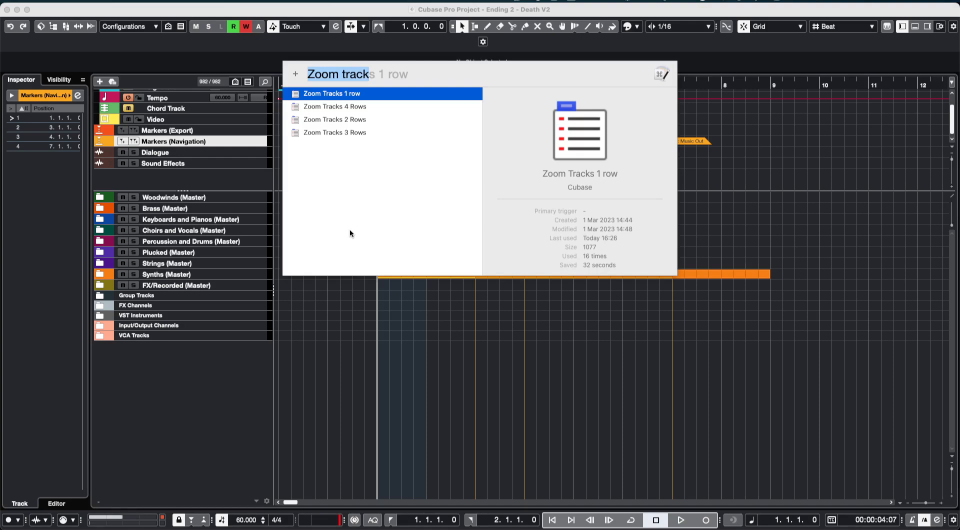
type("Strings")
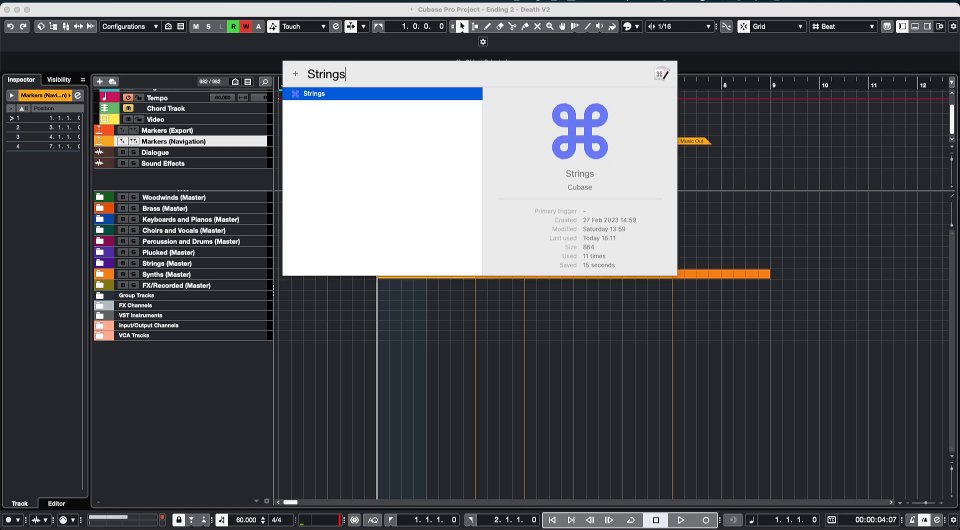
key("Return")
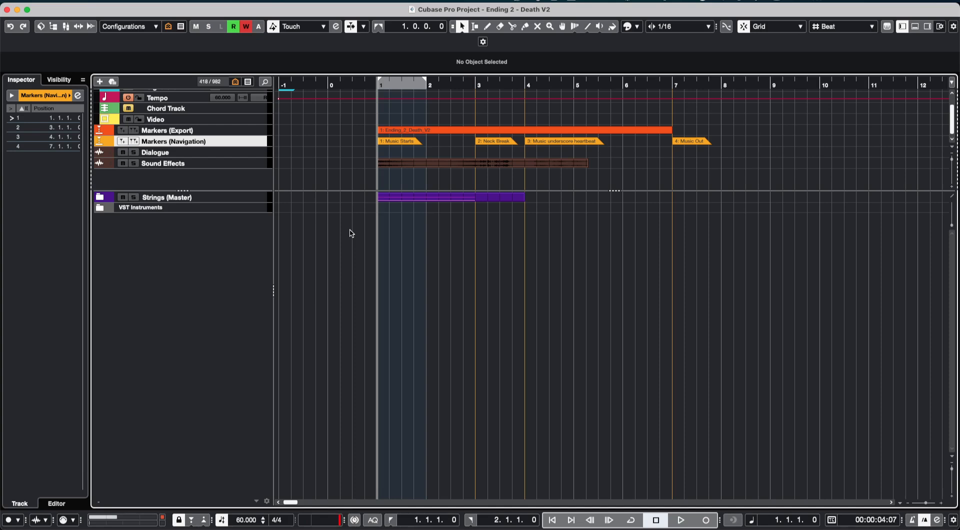
Step: Bring all tracks back into the lower track list and switch to the Keyboard Maestro editor
key("shift+a")
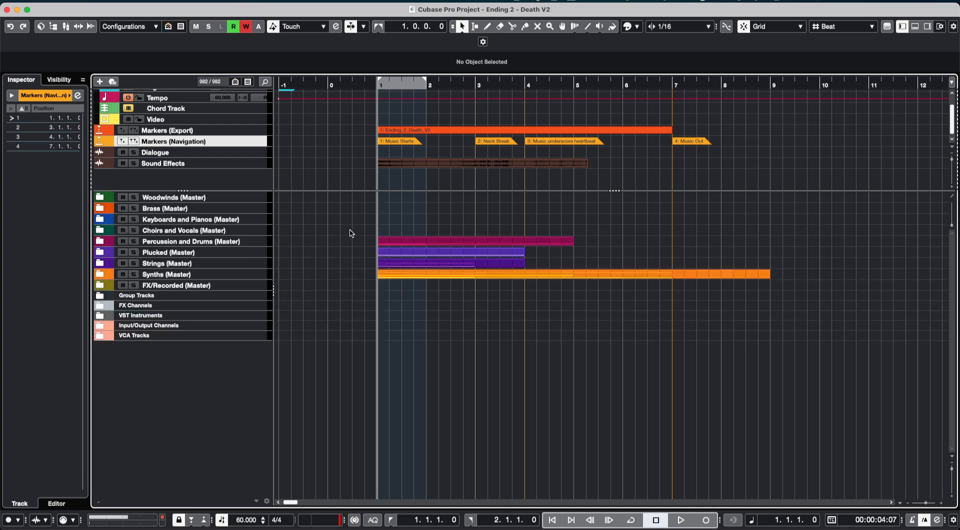
key("ctrl+space")
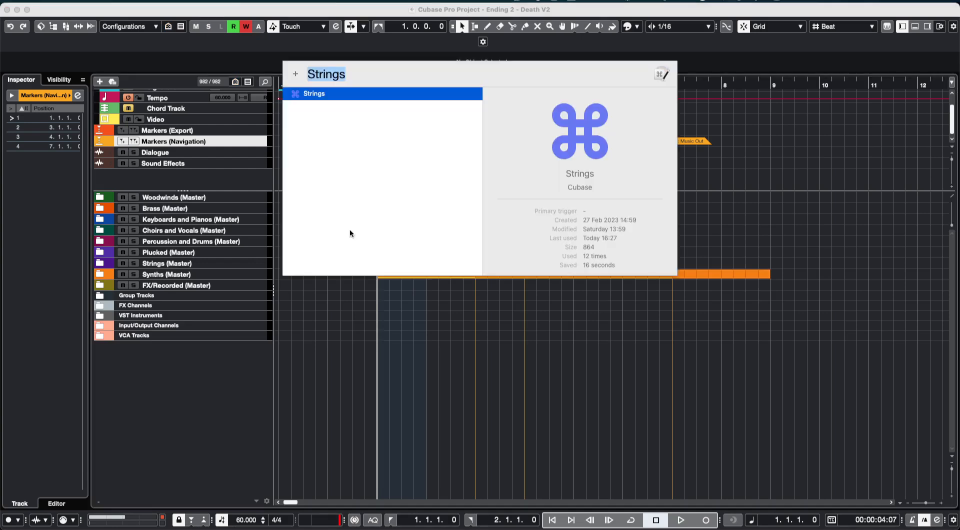
key("BackSpace")
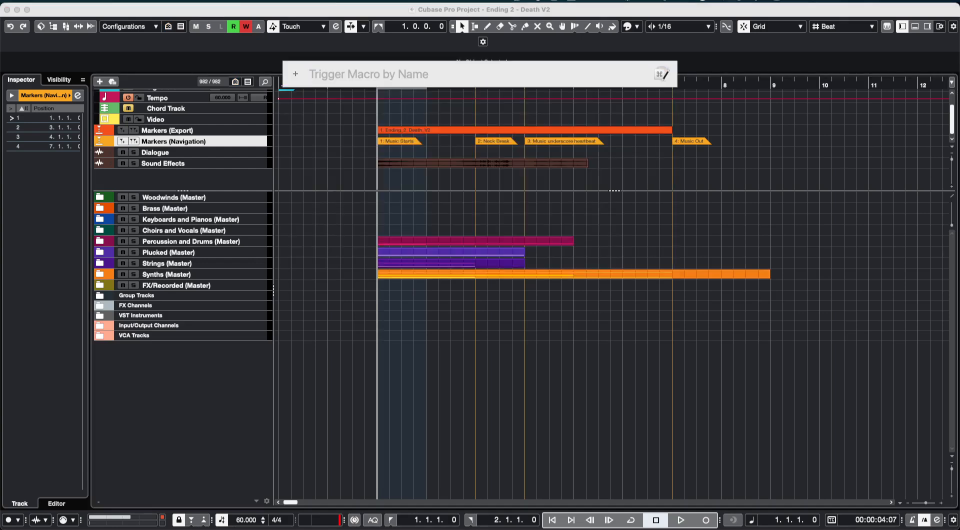
key("Escape")
key("alt+space")
type("key")
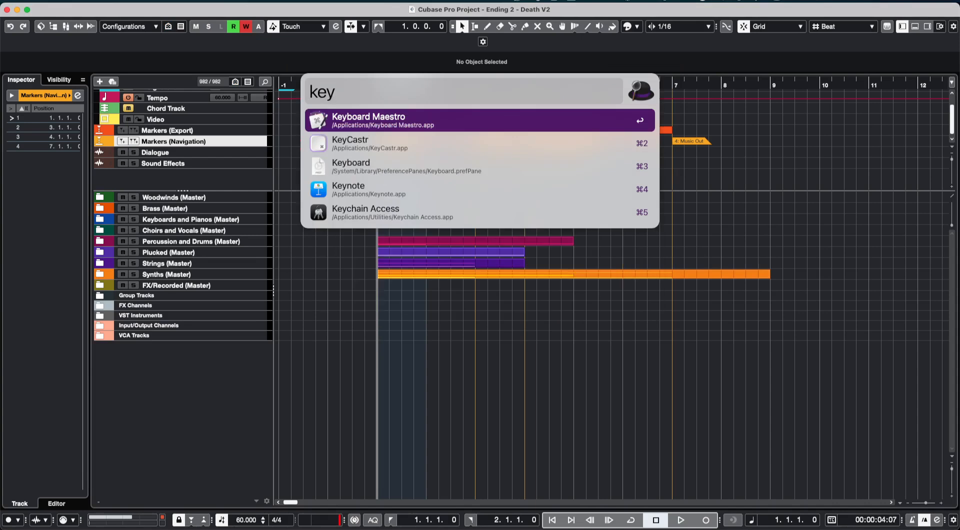
key("Return")
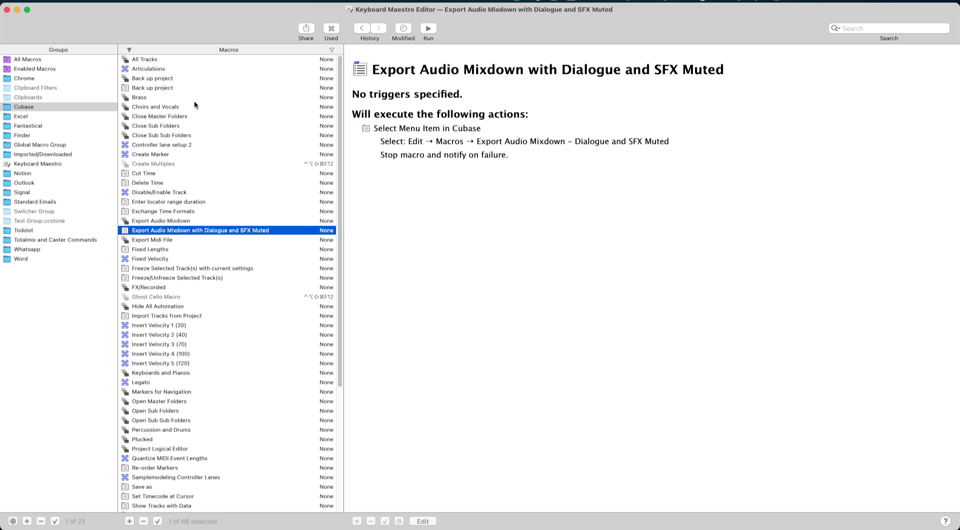
Step: Examine the actions of several macros in the Cubase group, including Hide All Automation, Insert Velocity 4 (100), Create Marker and Close Sub Folders, and close the editor
scroll(195, 101, "down", 1)
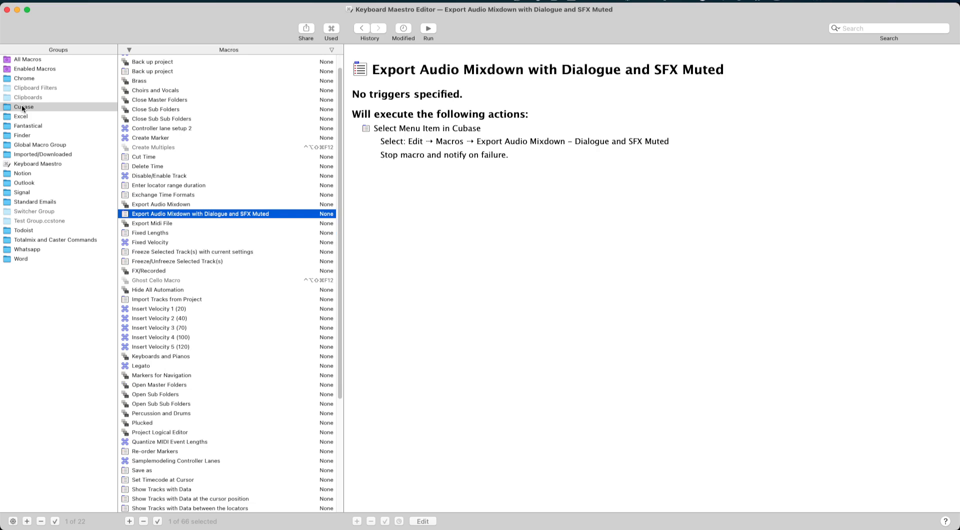
scroll(166, 394, "up", 1)
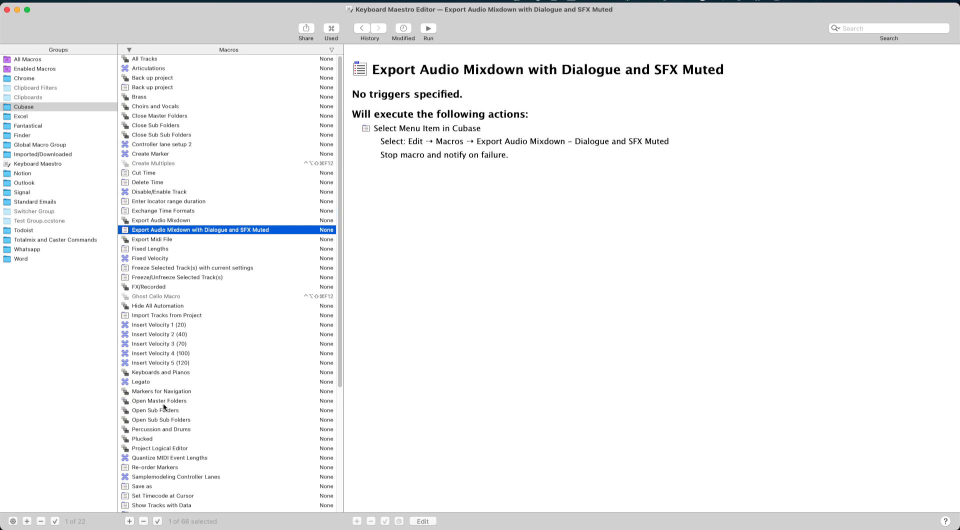
left_click(168, 353)
left_click(169, 306)
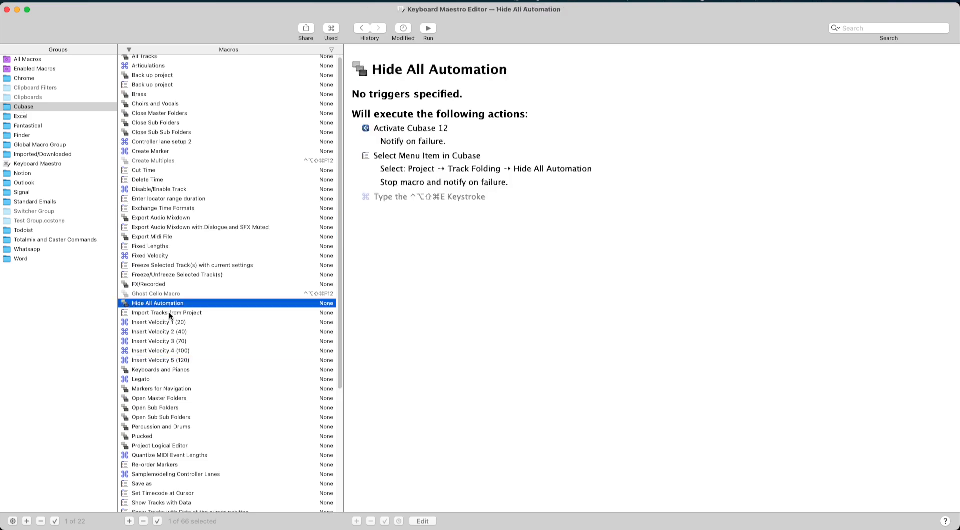
left_click(166, 322)
left_click(157, 352)
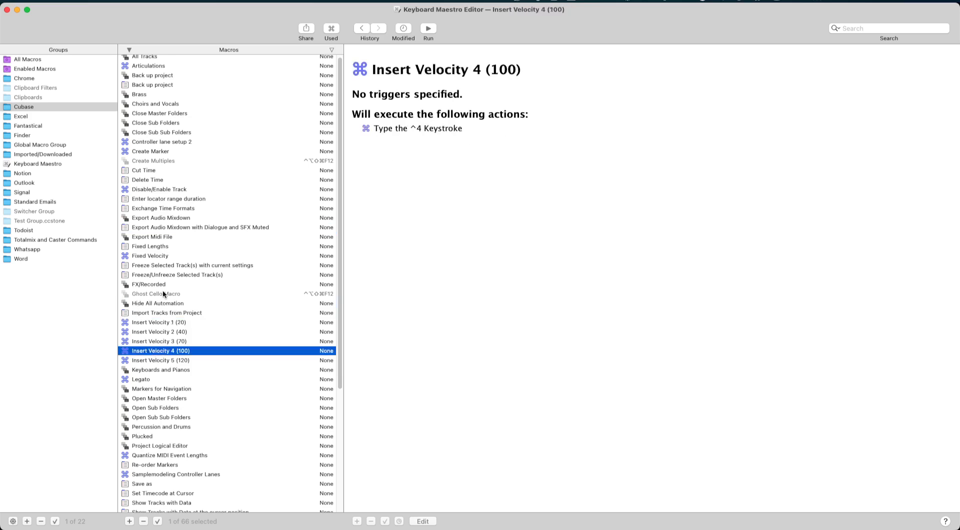
left_click(161, 218)
left_click(152, 150)
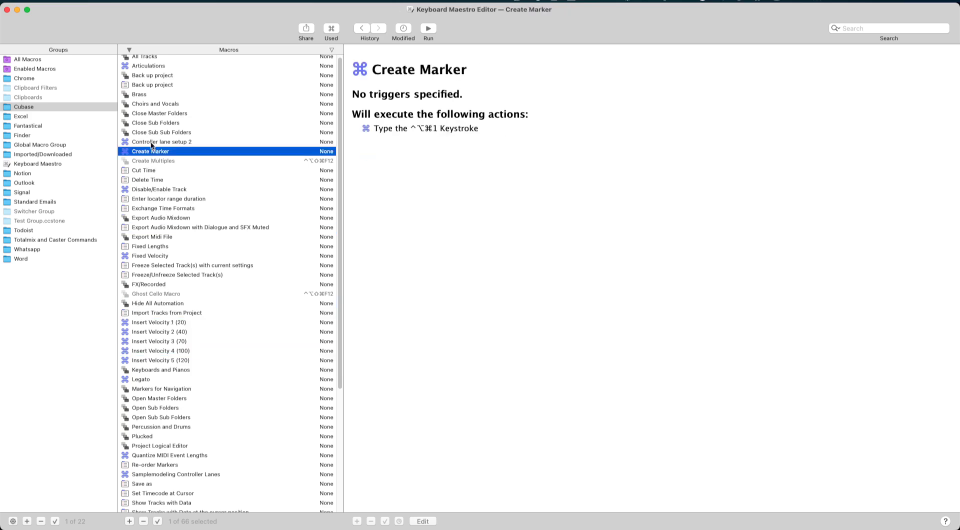
left_click(152, 144)
left_click(151, 123)
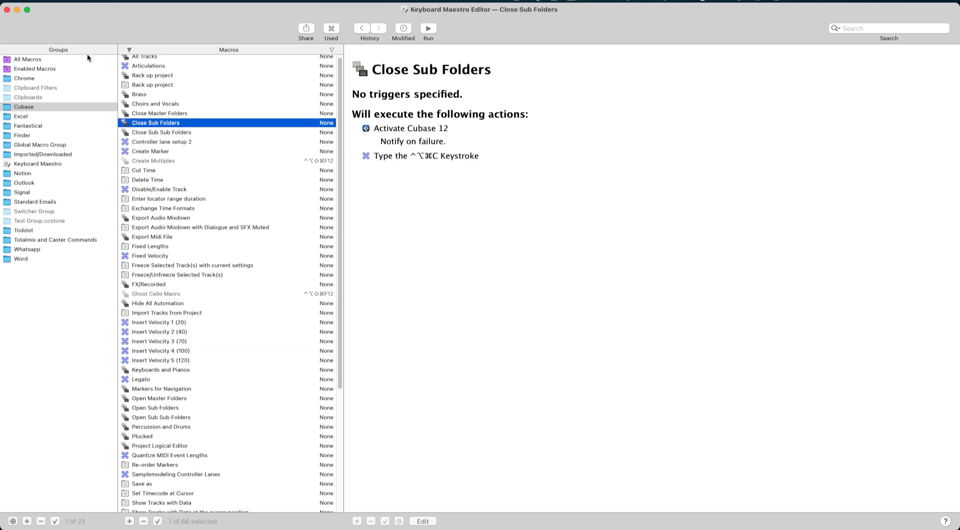
left_click(7, 10)
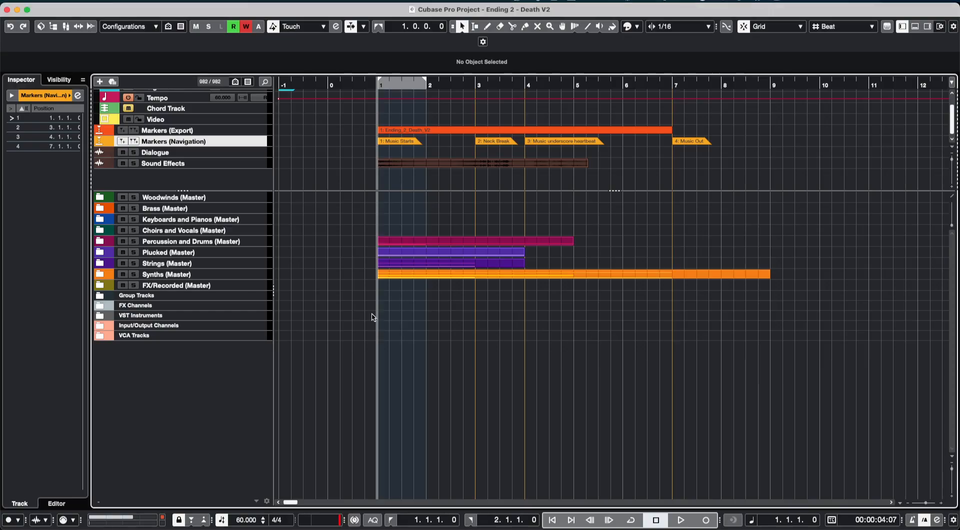
Step: Reopen the Keyboard Maestro editor and inspect the keystroke action of the Fixed Velocity macro
key("ctrl+space")
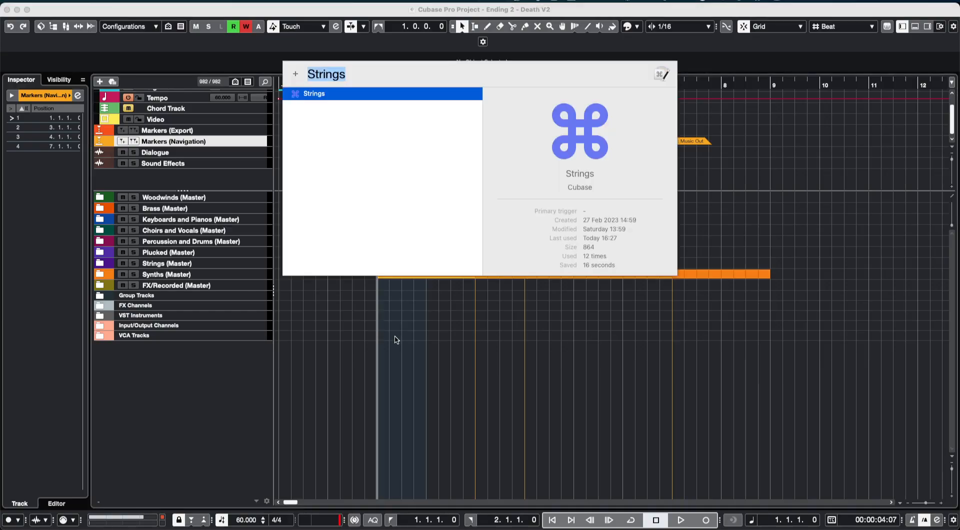
key("BackSpace")
key("Escape")
key("alt+space")
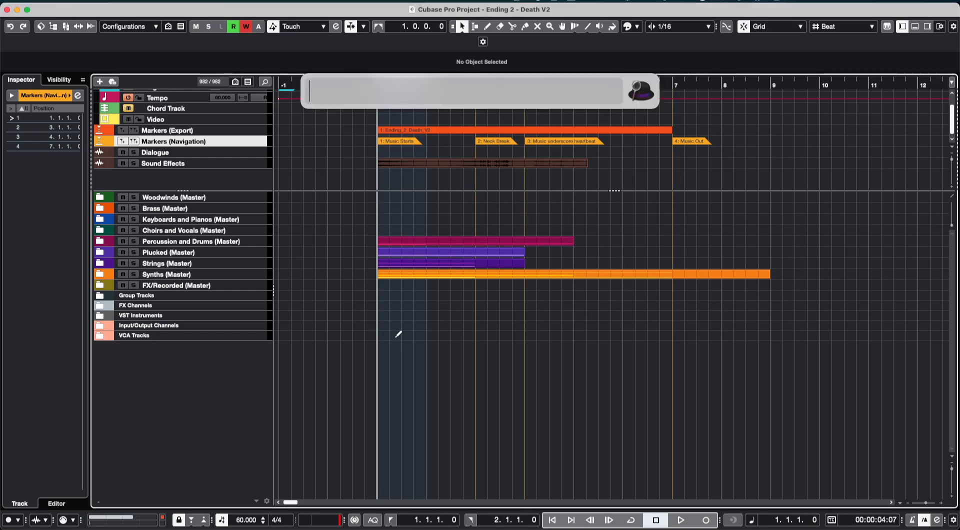
type("k")
key("Escape")
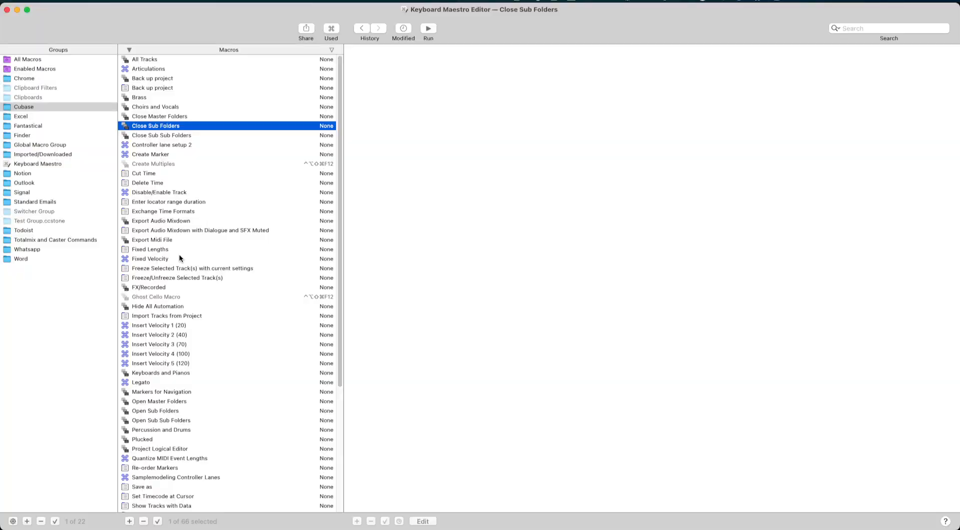
left_click(154, 259)
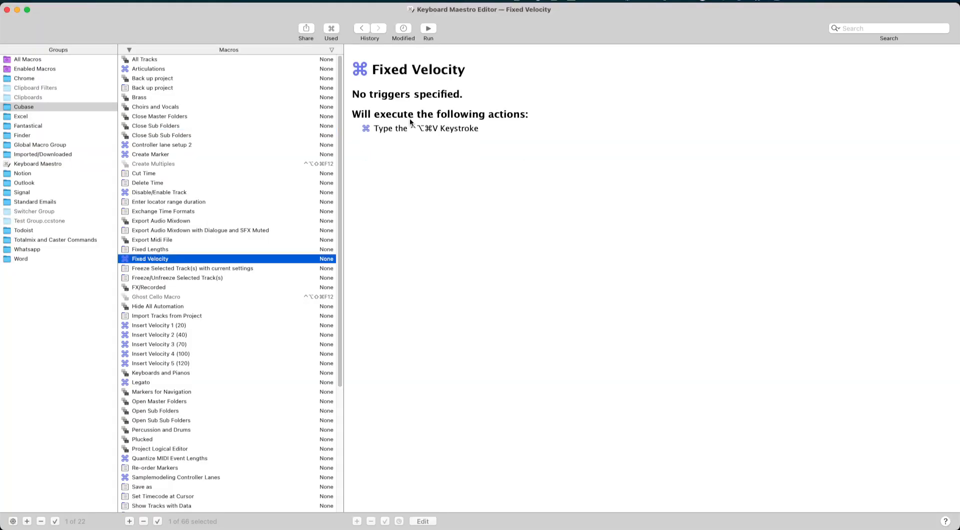
Step: Inspect the Freeze Selected Track(s) with current settings macro in edit mode, browse the selectable Cubase Edit > Macros commands, and close the editor
left_click(176, 269)
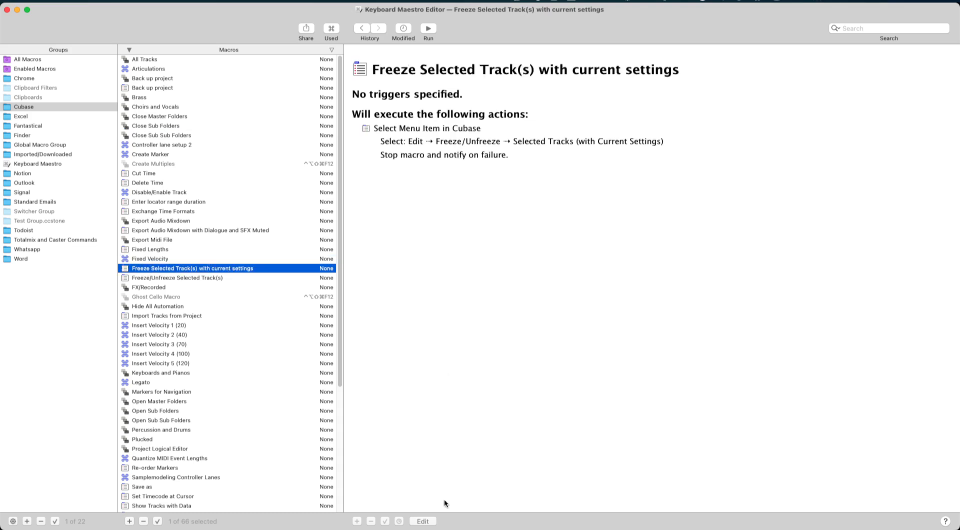
left_click(422, 521)
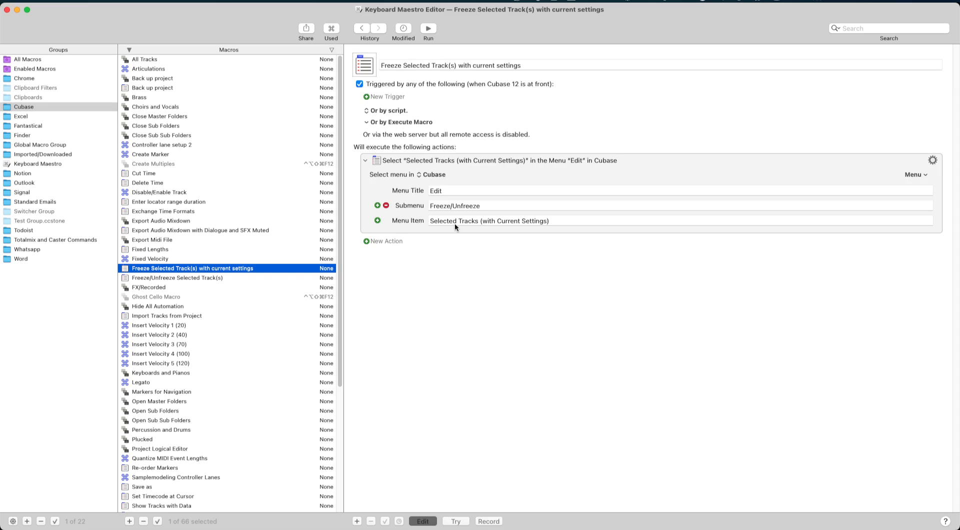
left_click(926, 175)
left_click(920, 173)
left_click(922, 175)
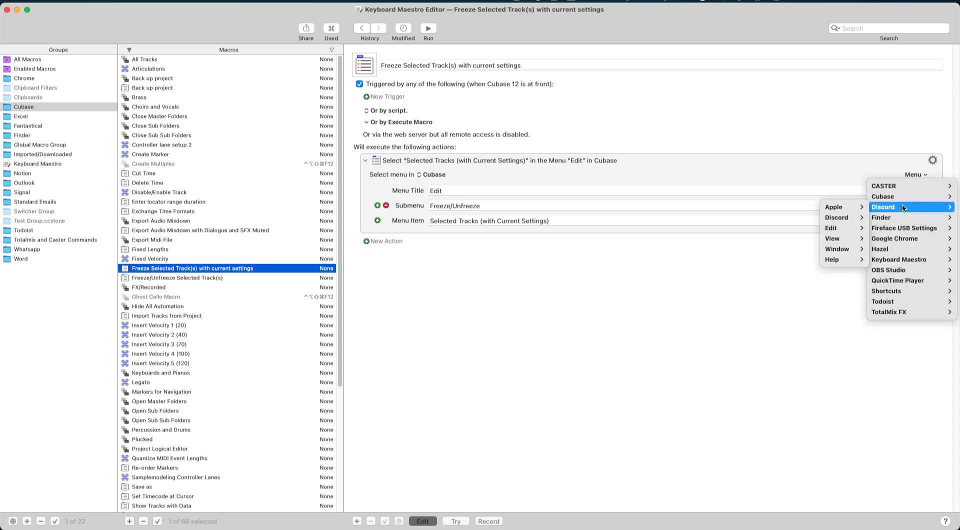
mouse_move(901, 198)
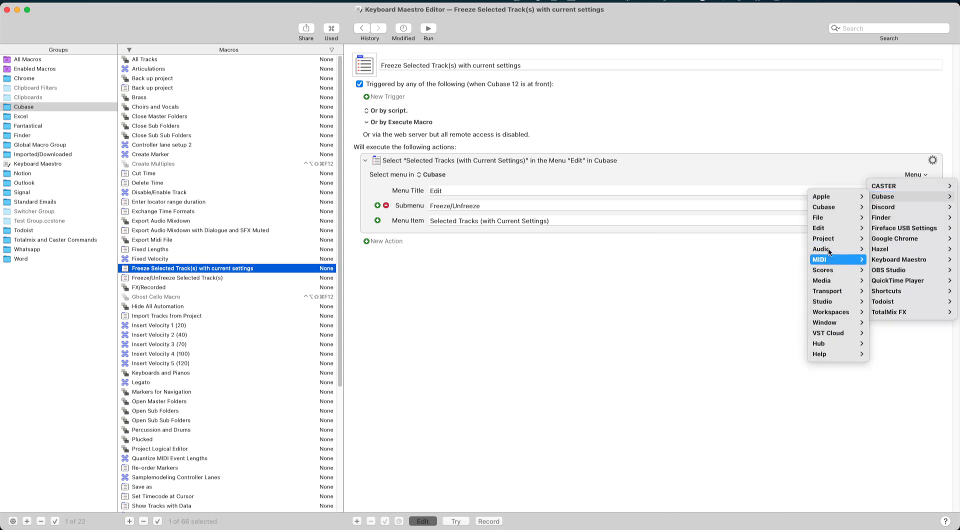
mouse_move(826, 230)
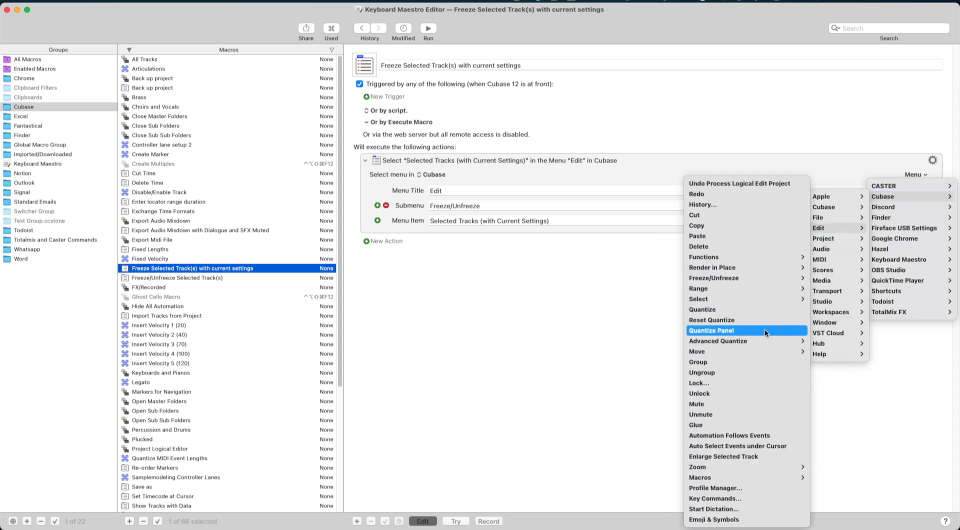
mouse_move(746, 476)
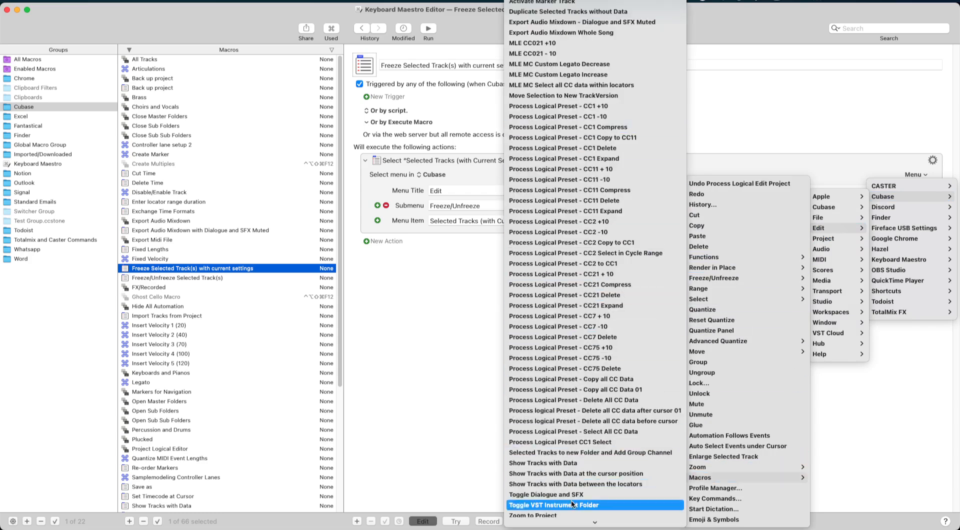
left_click(440, 356)
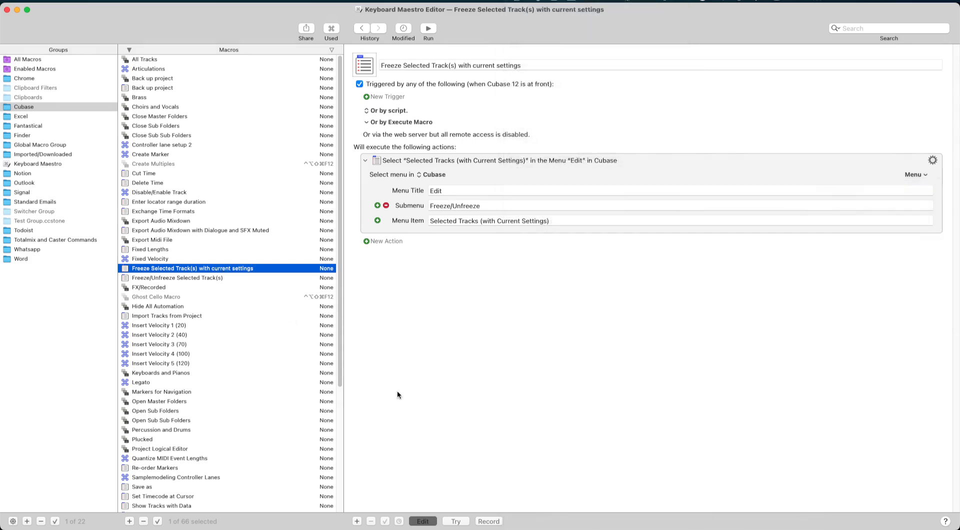
left_click(430, 521)
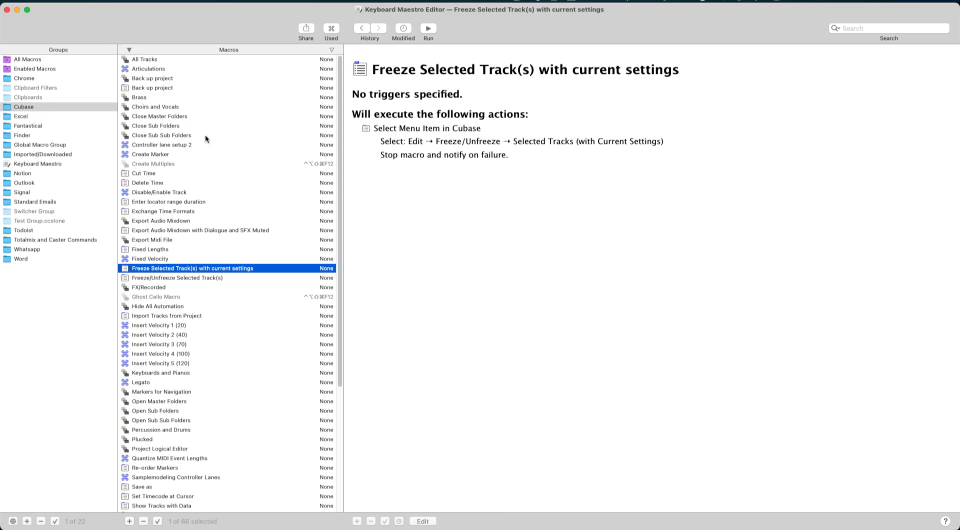
key("super+w")
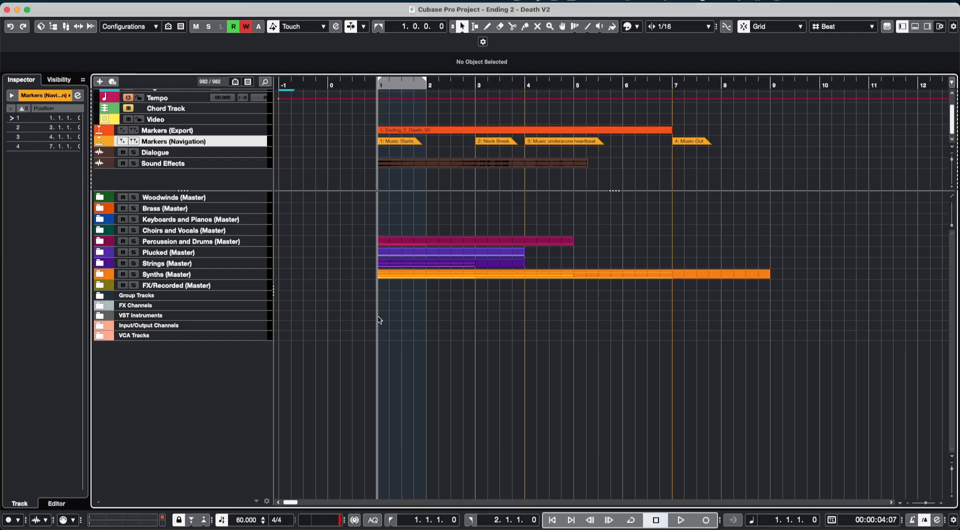
Step: Filter the lower track list to tracks containing data by running the Show Tracks with Data macro
key("ctrl+space")
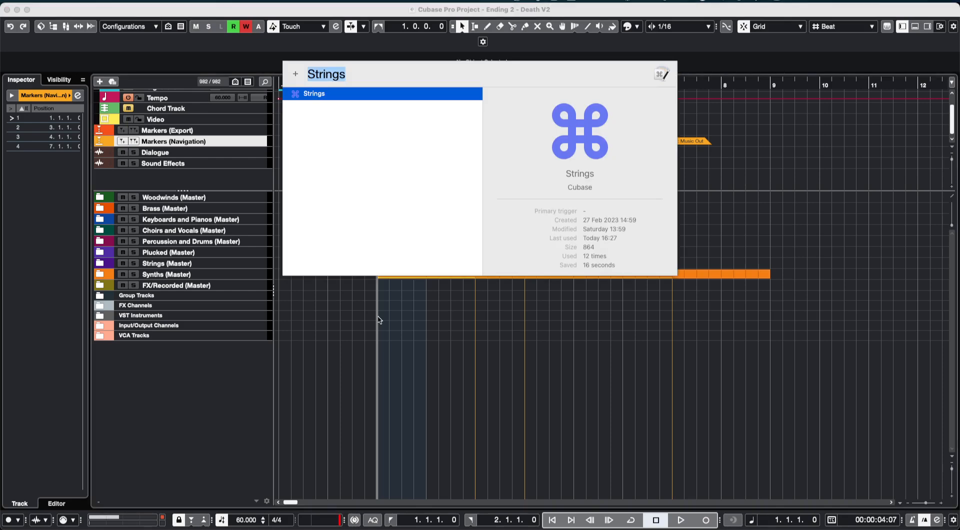
type("Show trac")
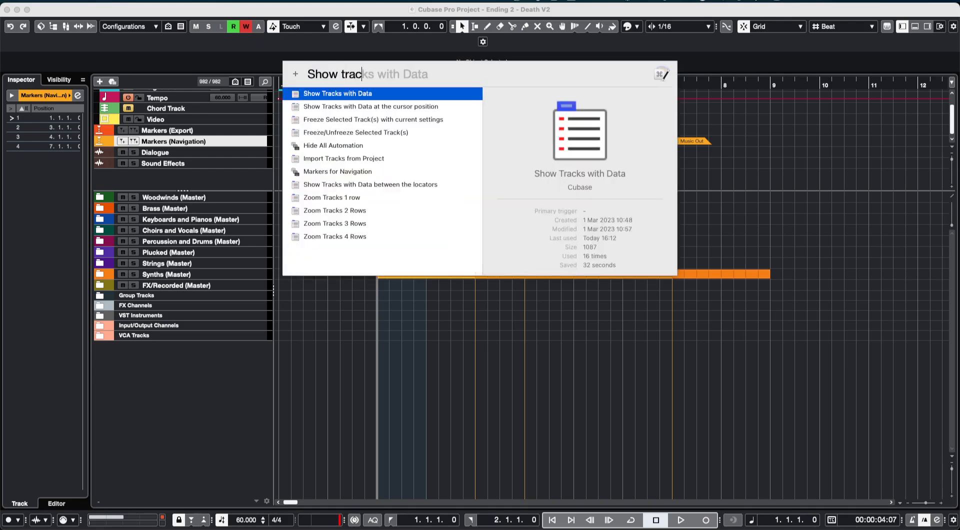
key("Return")
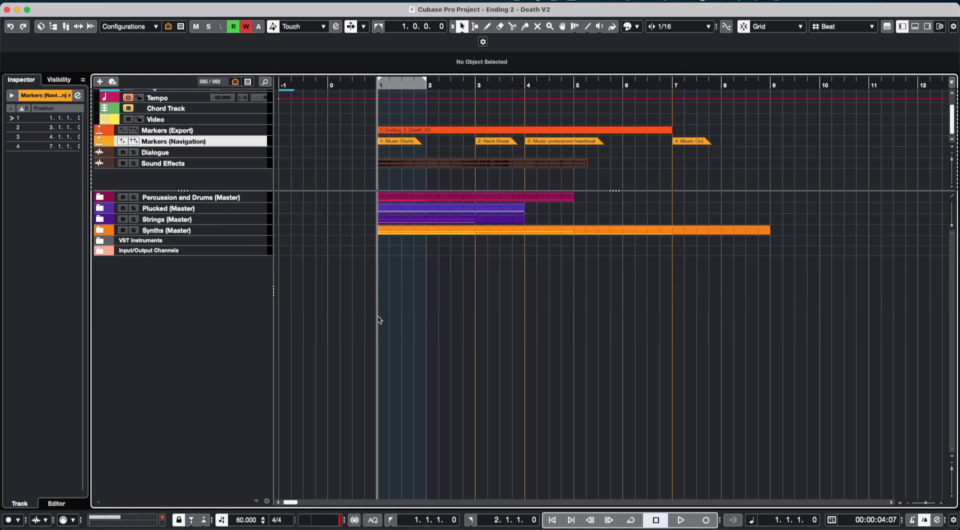
Step: Expand the master folders in the lower track list by running the Open Master Folders macro
key("super+slash")
type("Ope")
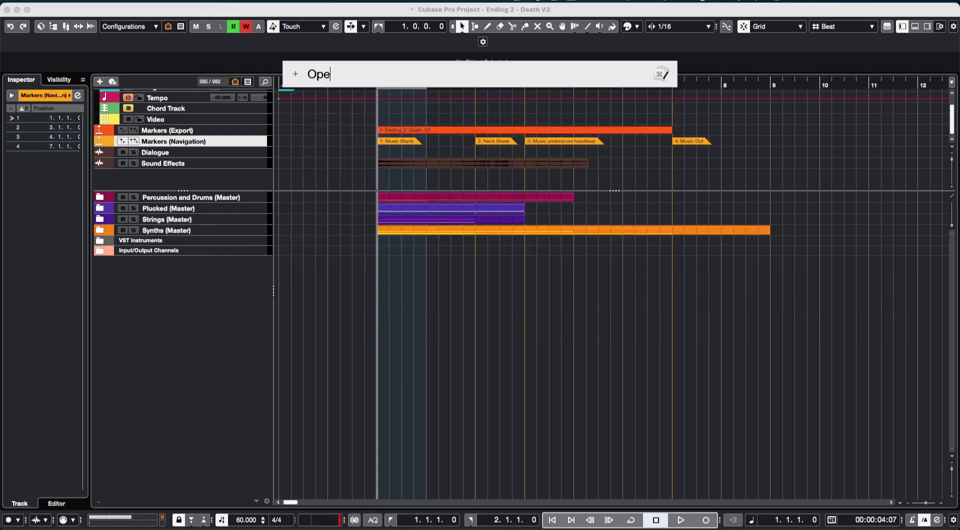
key("Return")
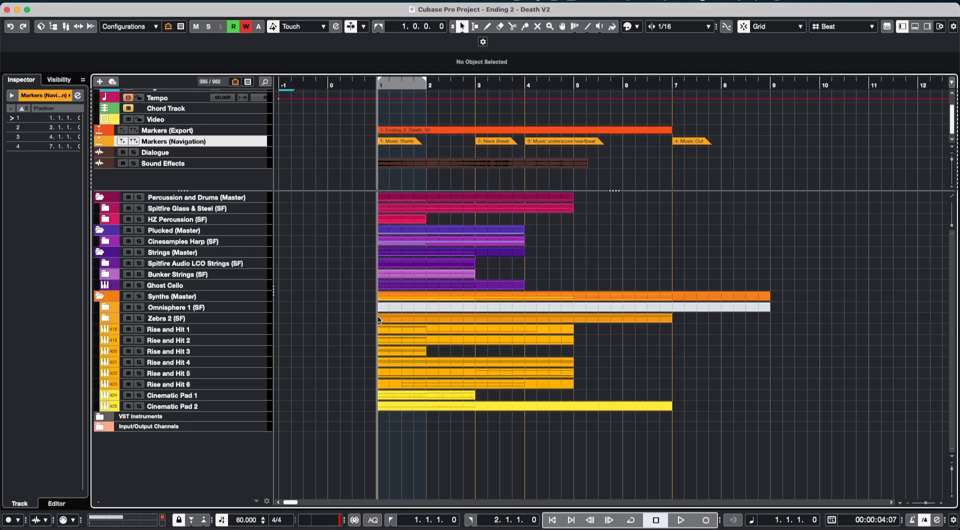
Step: Run a folder-closing macro on the lower track list by searching the macros for Close
key("super+slash")
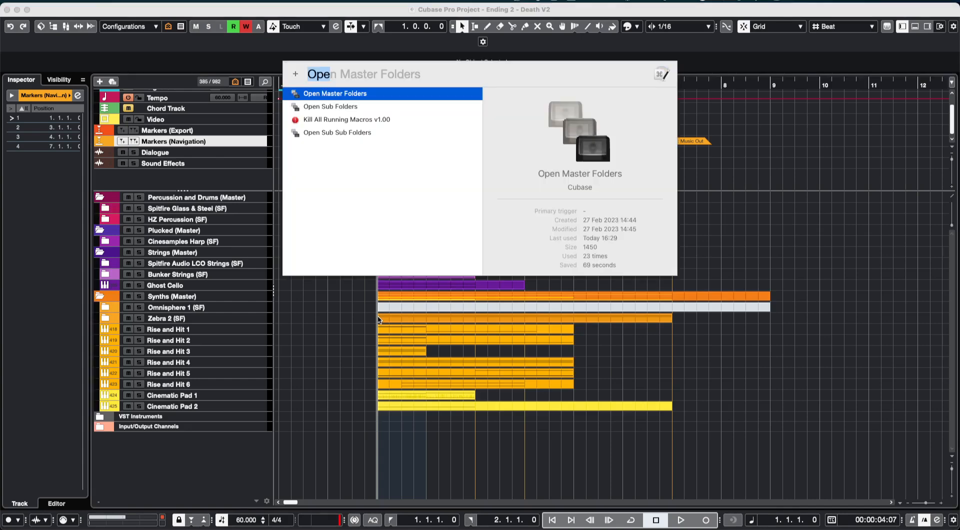
type("Close")
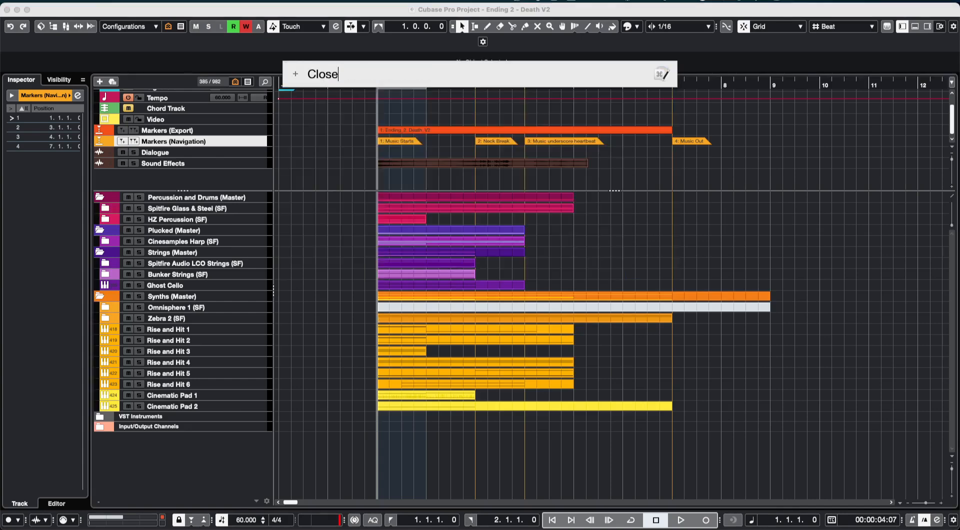
key("Return")
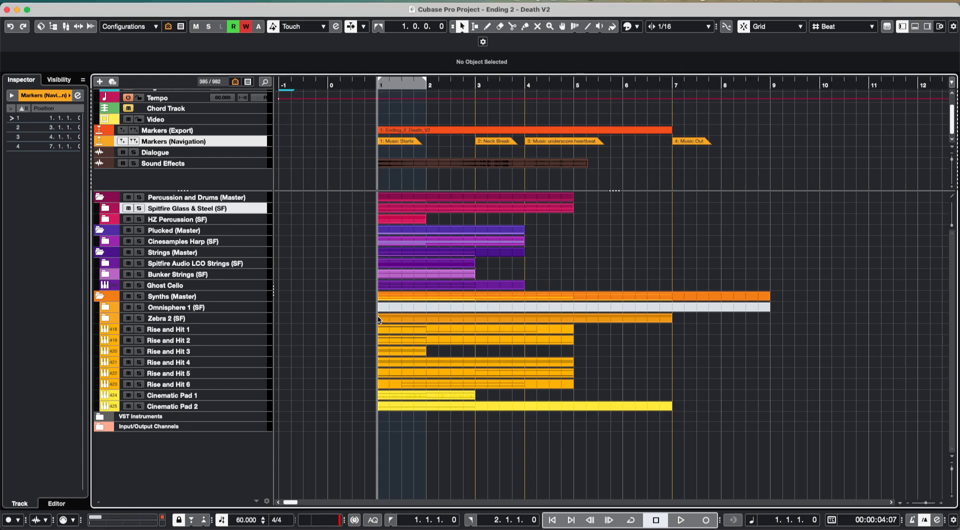
Step: Expand the sub folders inside the master folders by running the Open Sub Folders macro
key("super+slash")
type("Open")
key("Down")
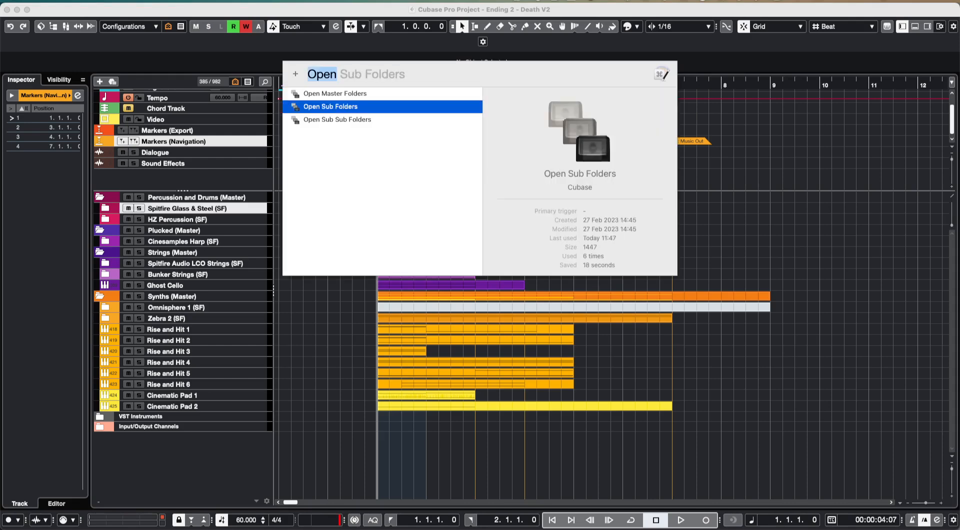
key("Return")
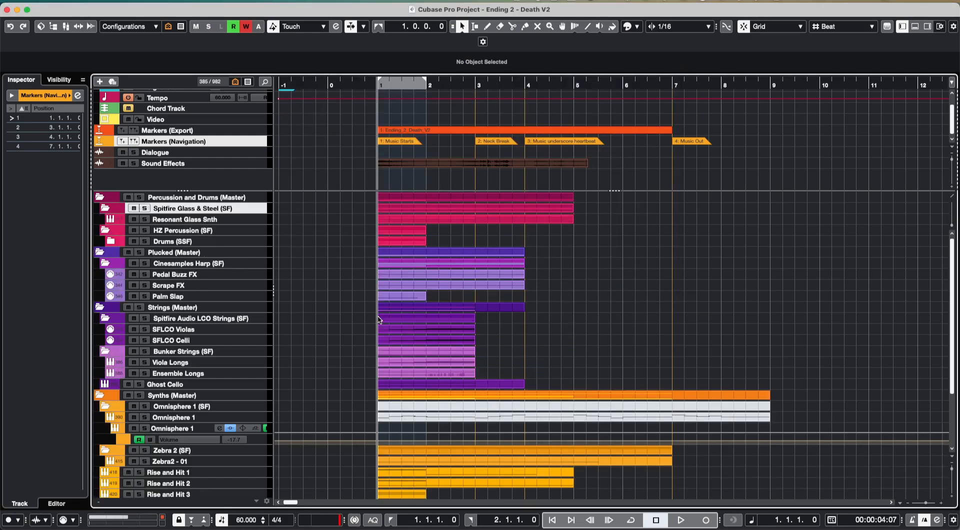
Step: Collapse the lower track list down to its master folders by running a folder-closing macro found with the search Close
key("super+slash")
key("BackSpace")
type("Close")
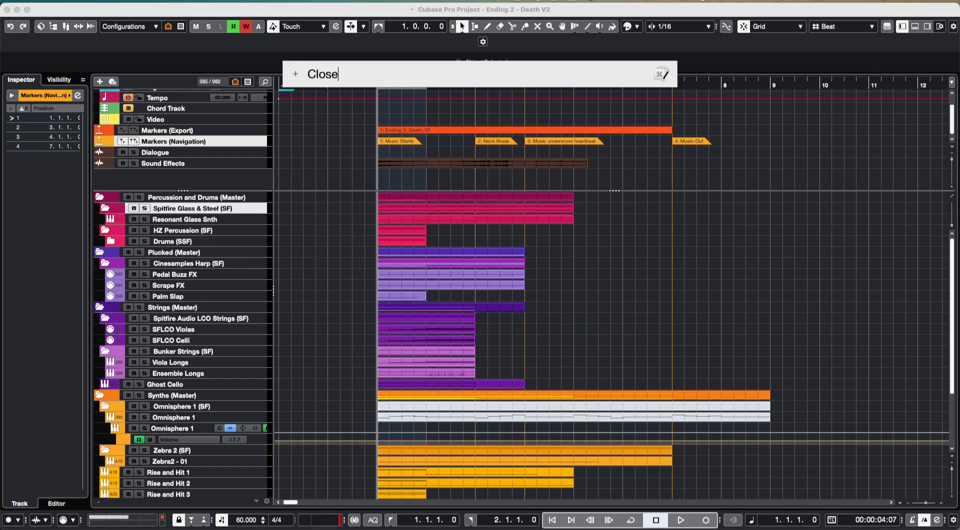
key("Down")
key("Return")
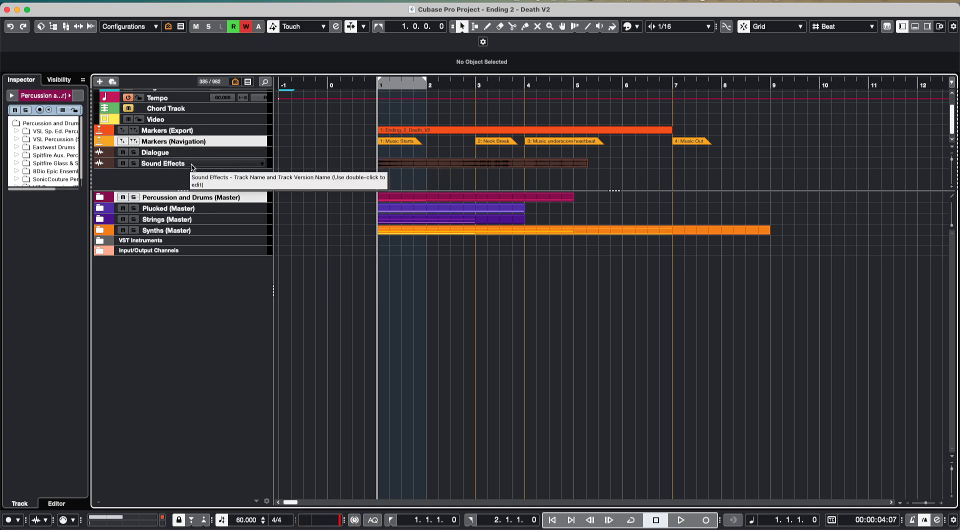
left_click(172, 142)
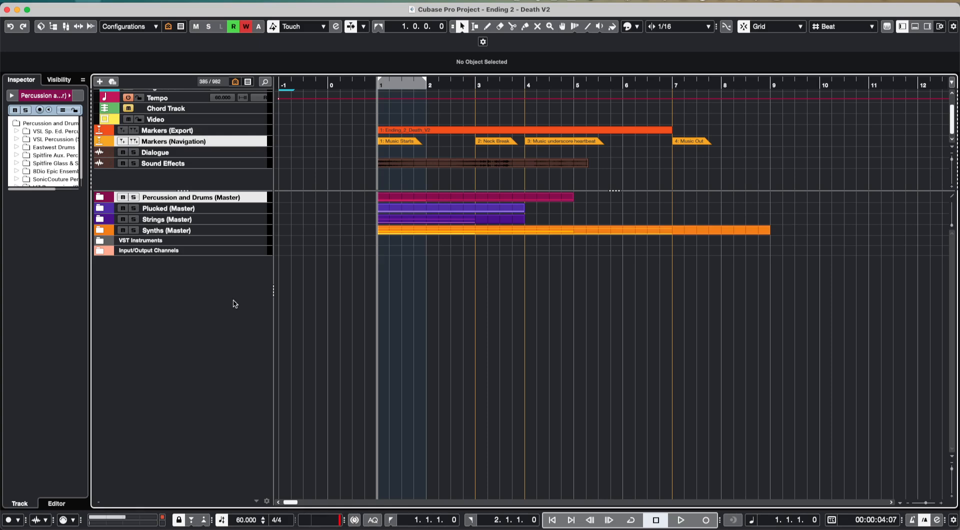
Step: Search the key commands for markers, then narrow the search to markers navigation
key("super+k")
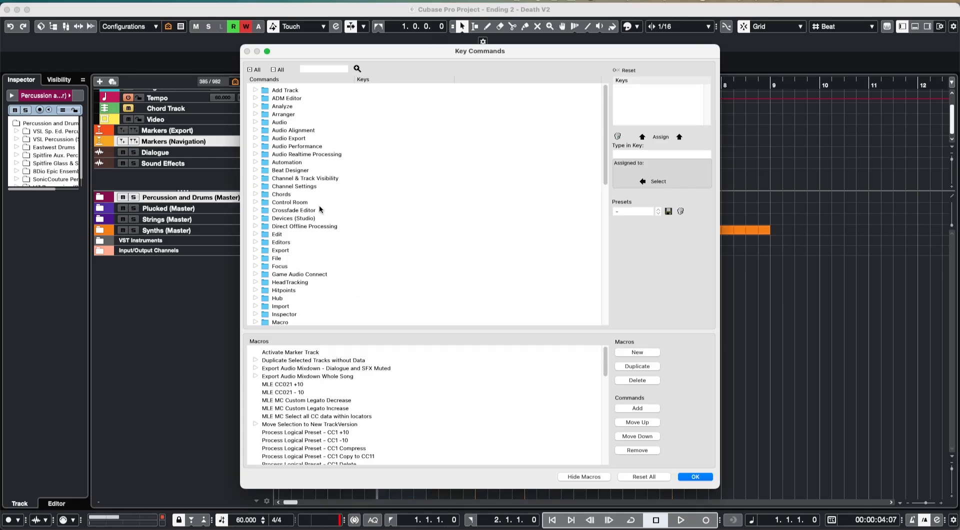
left_click(321, 67)
type("markers")
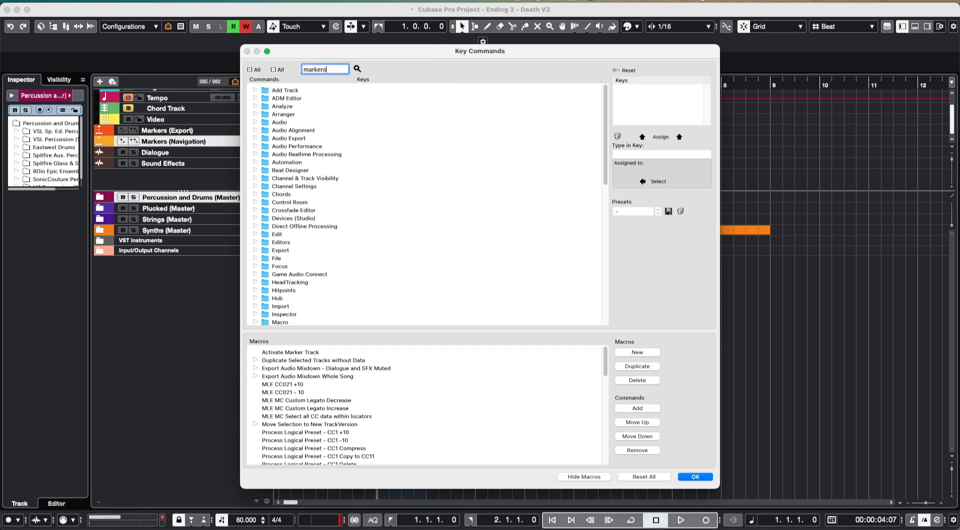
key("Return")
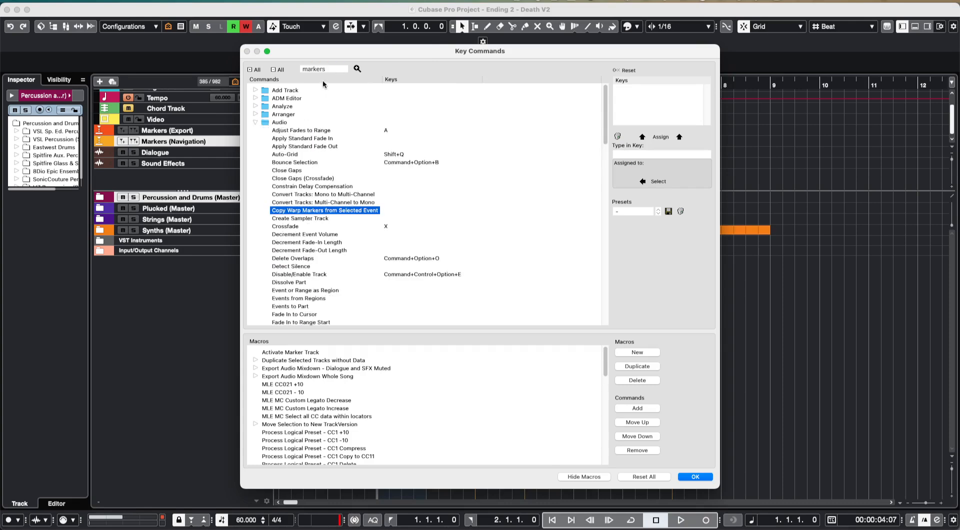
double_click(334, 69)
left_click(334, 69)
type("na")
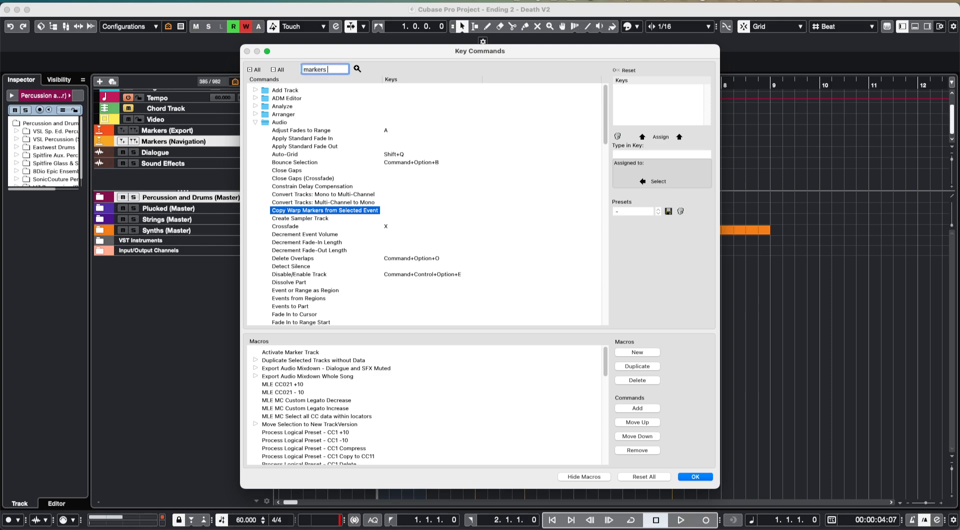
type("vigation")
key("Return")
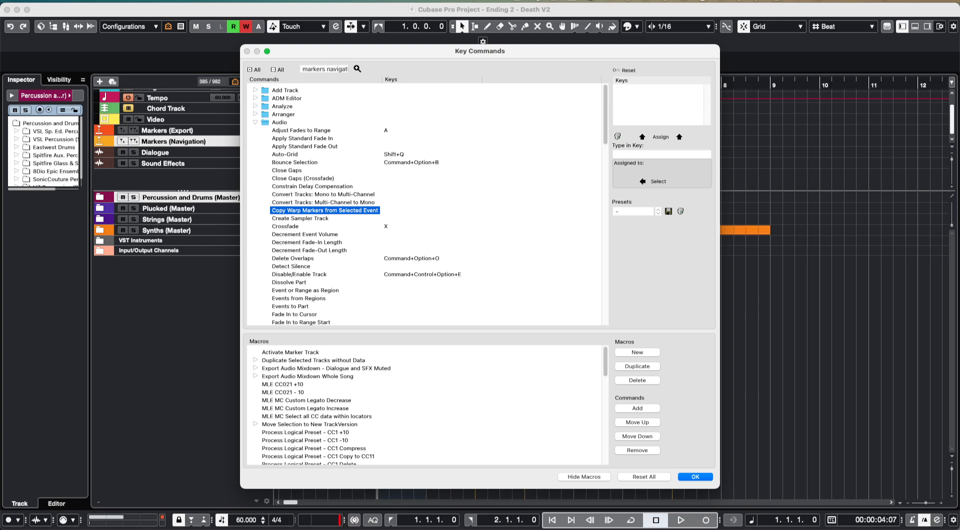
Step: Find the Activate Navigation Markers command by searching for navigation, and inspect the commands inside the Export Audio Mixdown - Dialogue and SFX Muted macro
left_click(328, 68)
type("navigation")
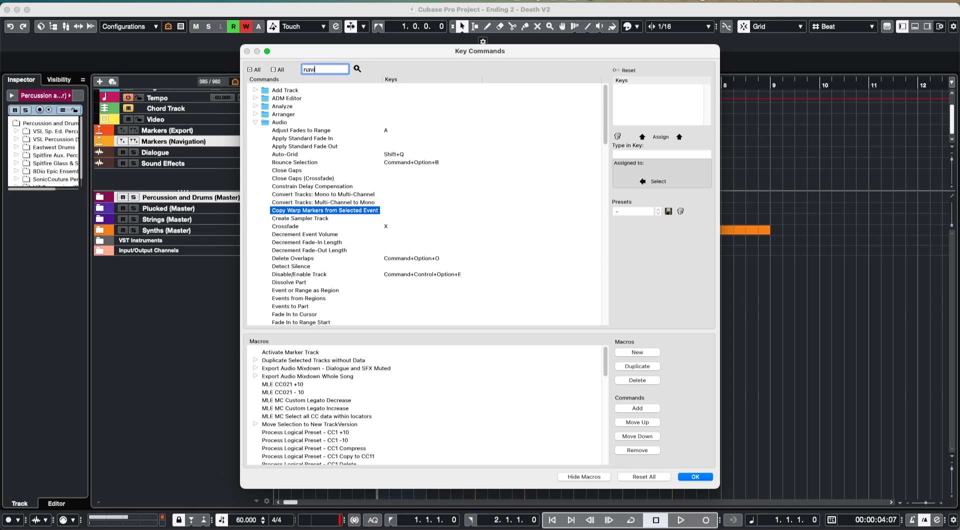
key("Return")
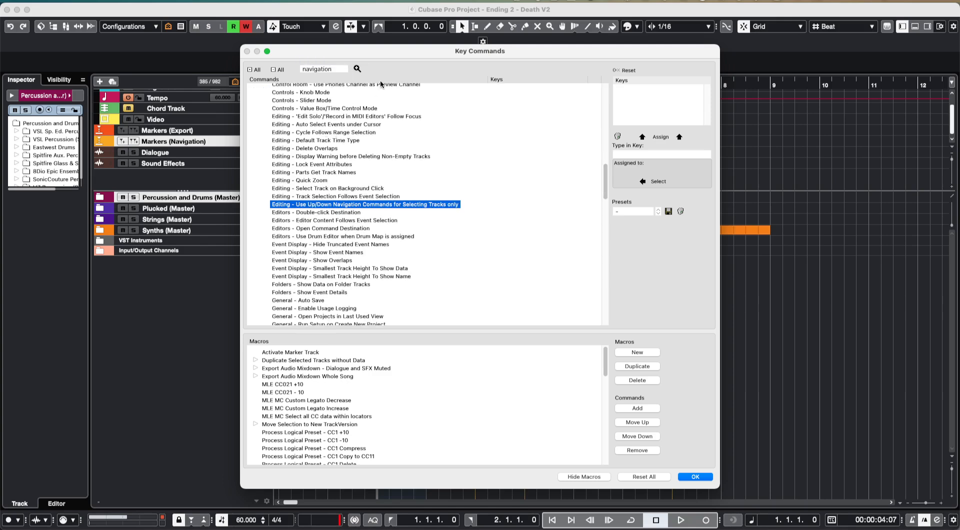
left_click(357, 69)
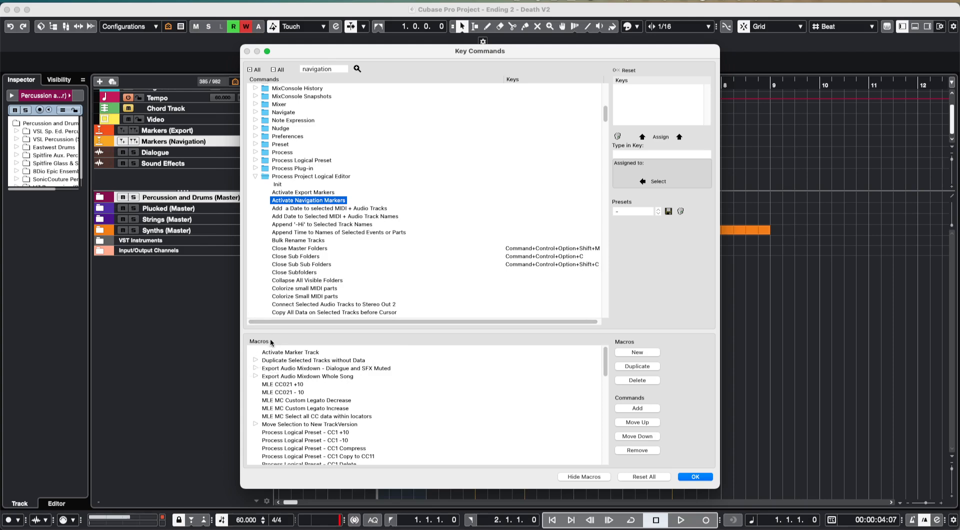
left_click(257, 369)
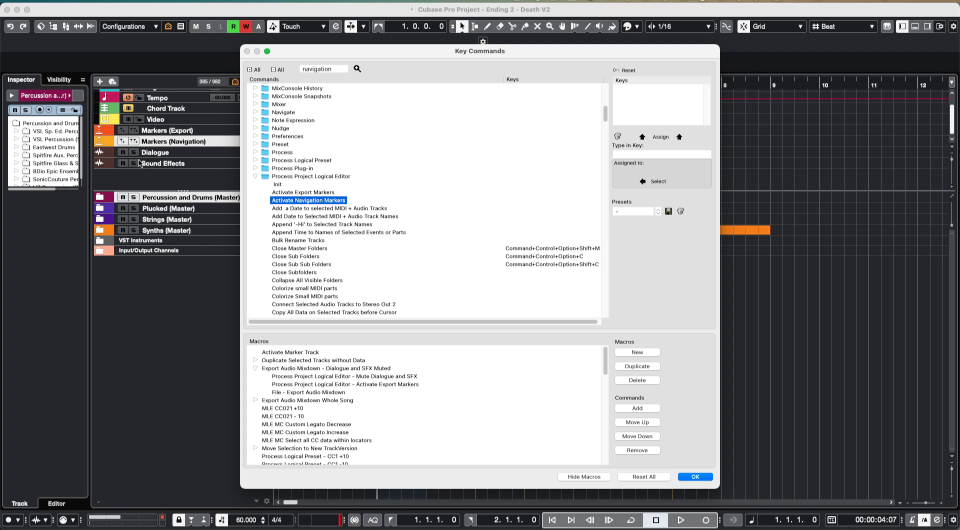
left_click(370, 378)
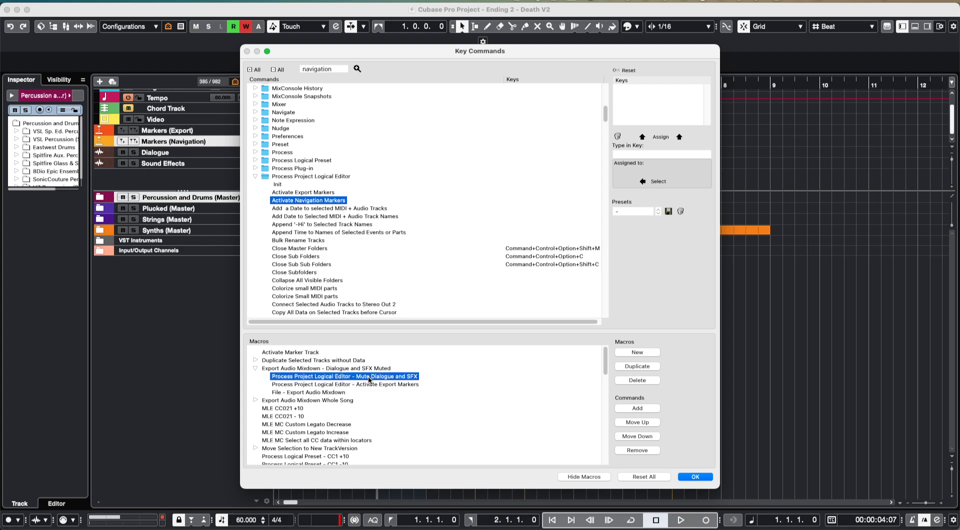
Step: Close the key commands, open the Project Logical Editor through the macro search for Proj, and load its Mute Dialogue and SFX preset
key("super+space")
type("Proj")
left_click(693, 477)
key("super+space")
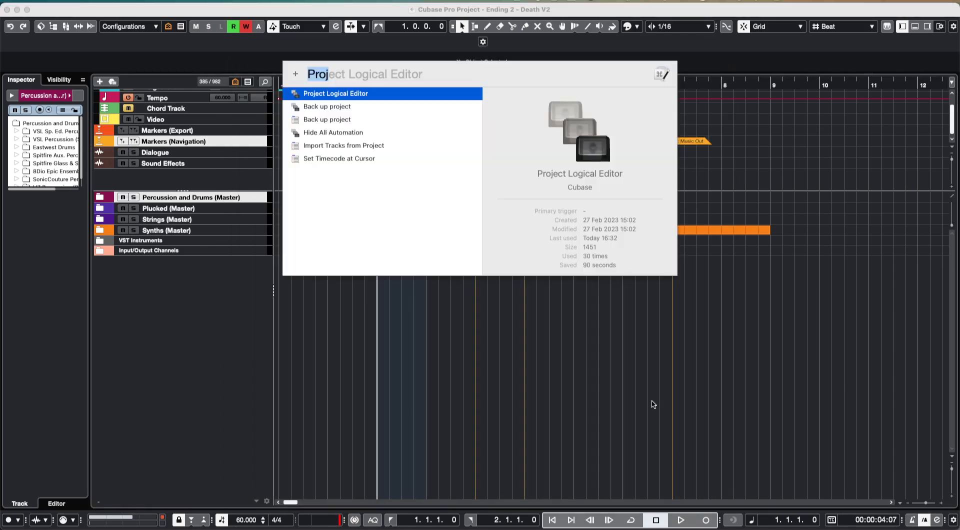
key("Return")
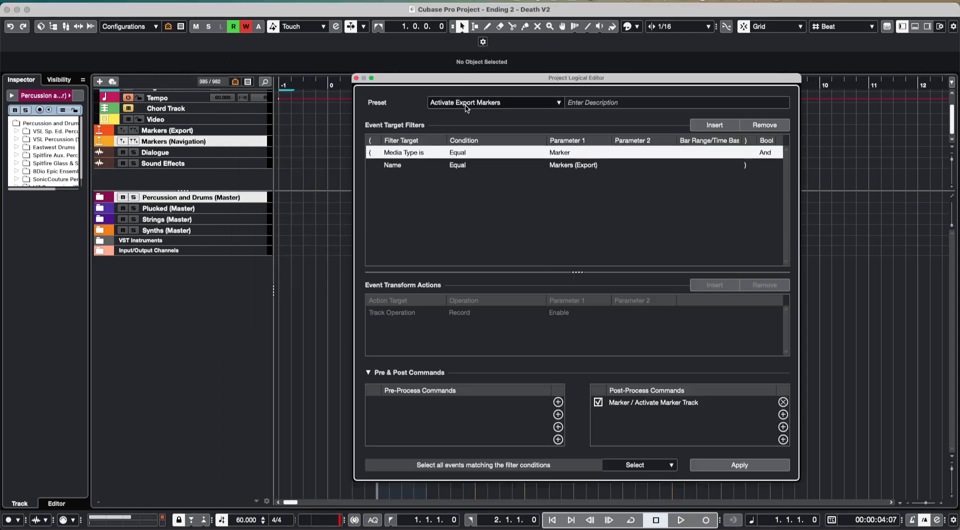
left_click(465, 105)
type("mute")
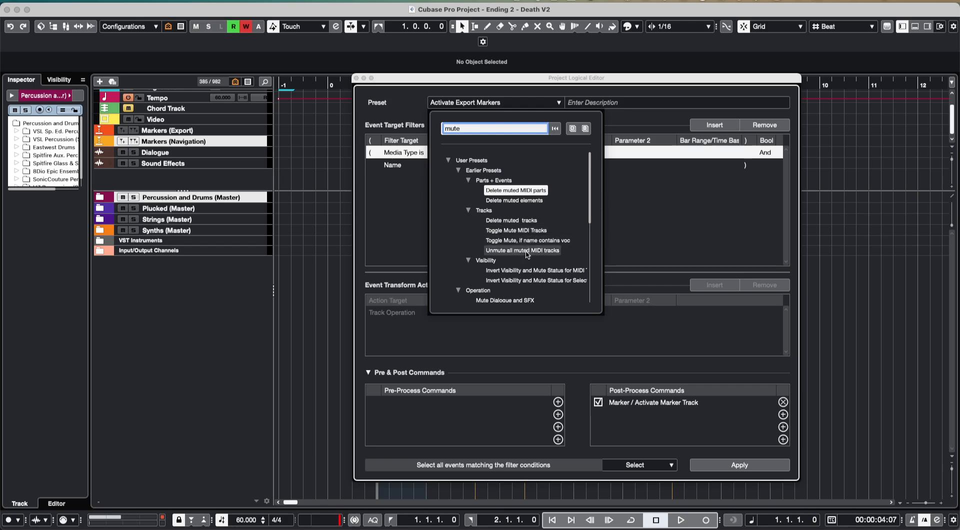
scroll(520, 281, "down", 1)
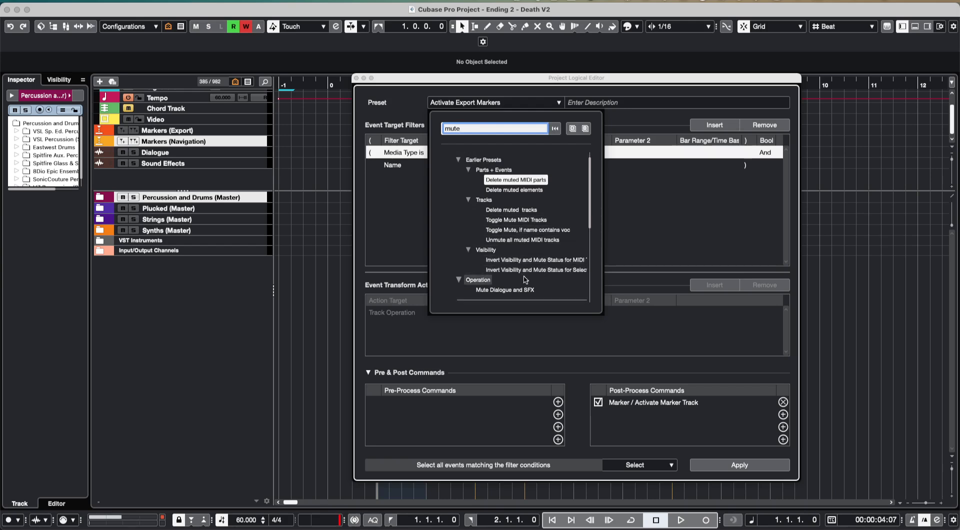
left_click(524, 290)
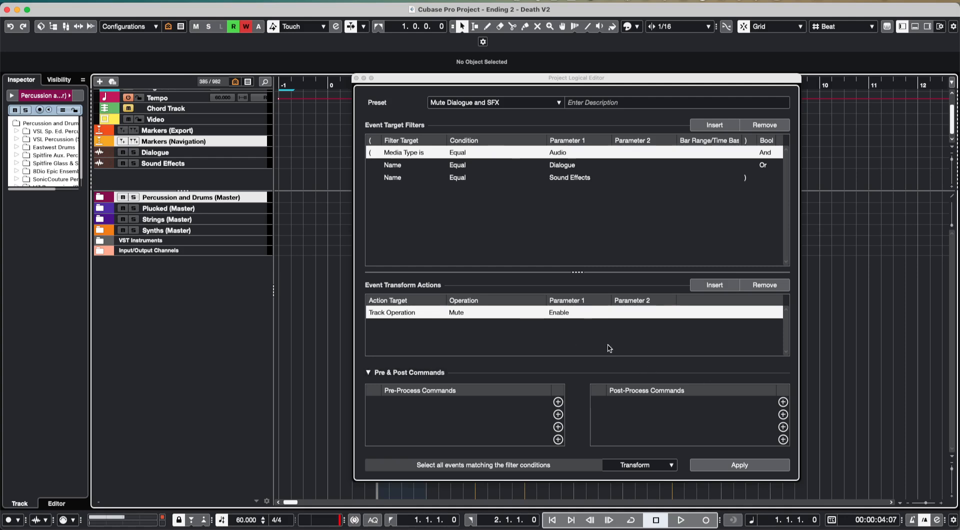
Step: Apply the Mute Dialogue and SFX preset, close the editor, and unmute the Dialogue and Sound Effects tracks
left_click(764, 466)
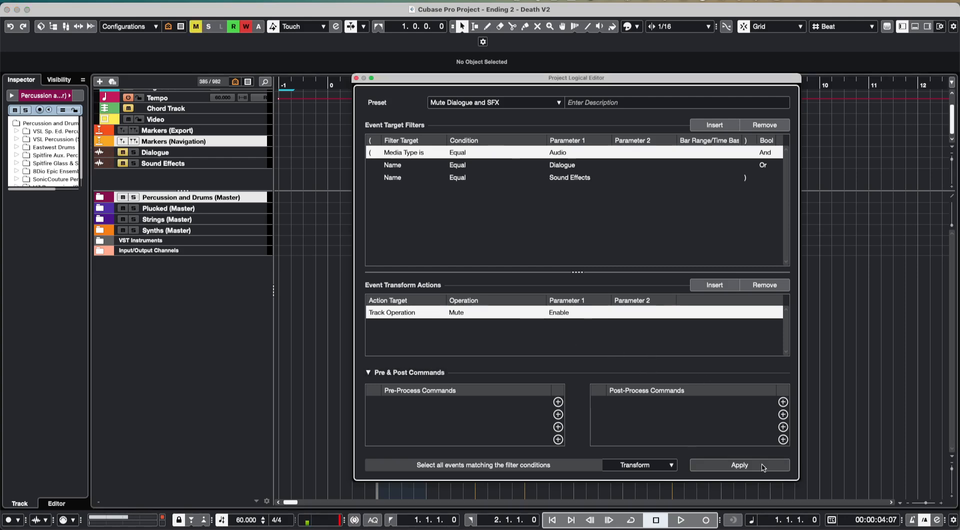
left_click(357, 78)
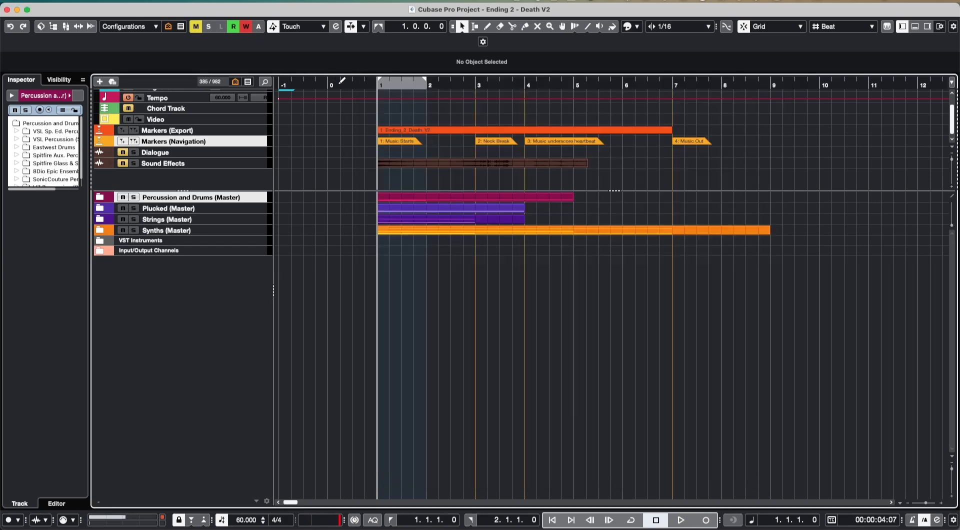
left_click(122, 152)
left_click(122, 164)
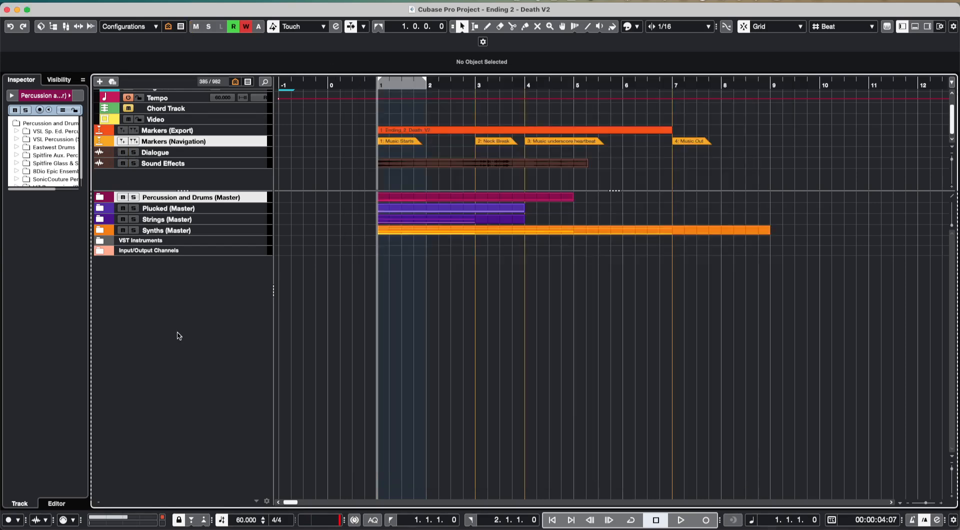
Step: Search the key commands for export and step through the matching Audio Export commands
key("super+k")
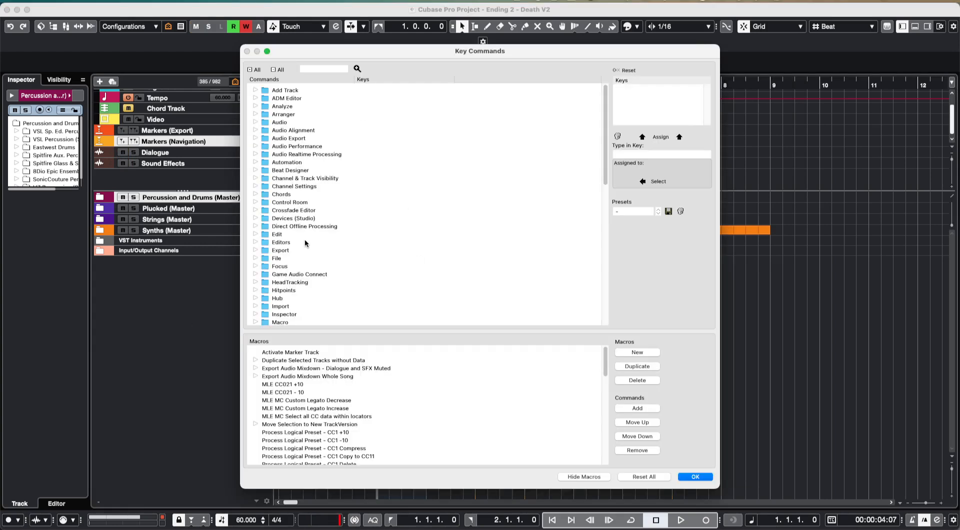
left_click(315, 68)
type("markers")
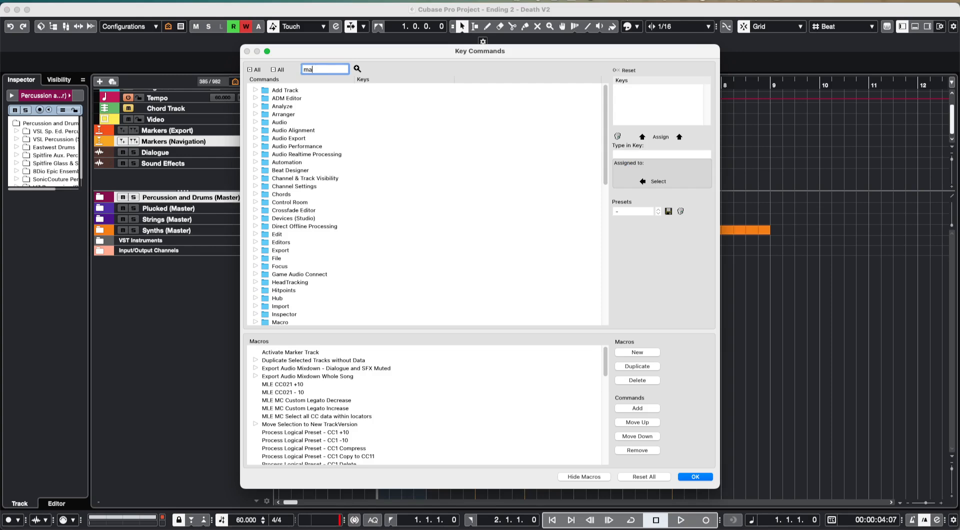
key("BackSpace")
key("BackSpace")
key("BackSpace")
key("BackSpace")
key("BackSpace")
key("BackSpace")
key("BackSpace")
type("export")
key("Return")
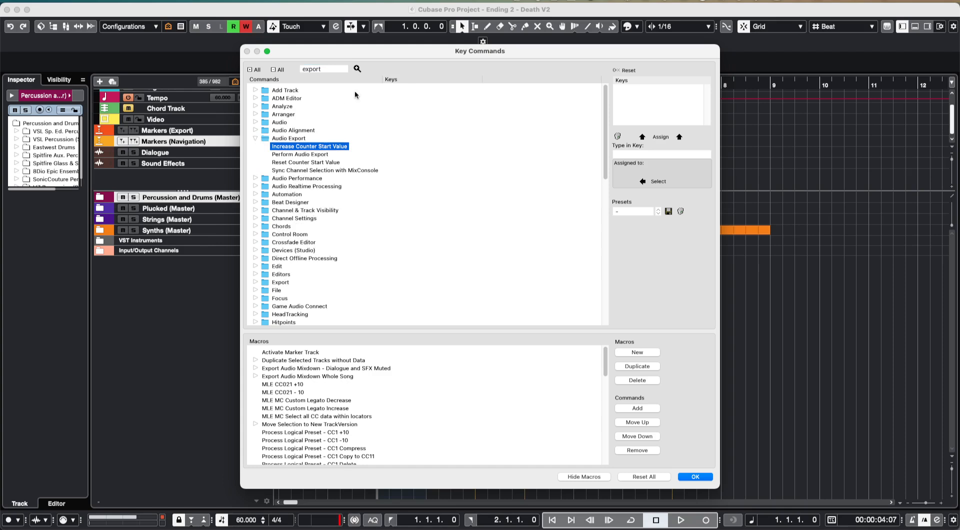
left_click(357, 69)
left_click(358, 69)
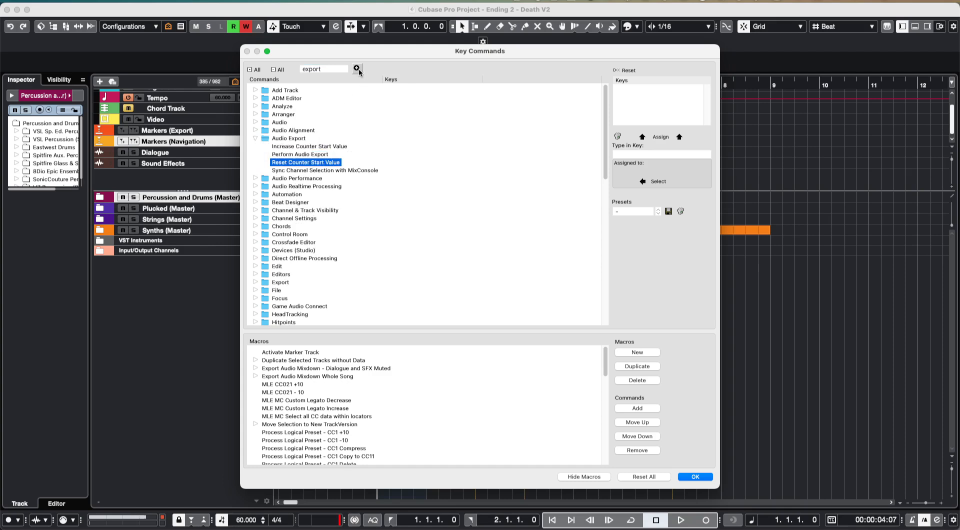
Step: Expand the Export Audio Mixdown - Dialogue and SFX Muted macro in the macro list to show its commands
left_click(256, 369)
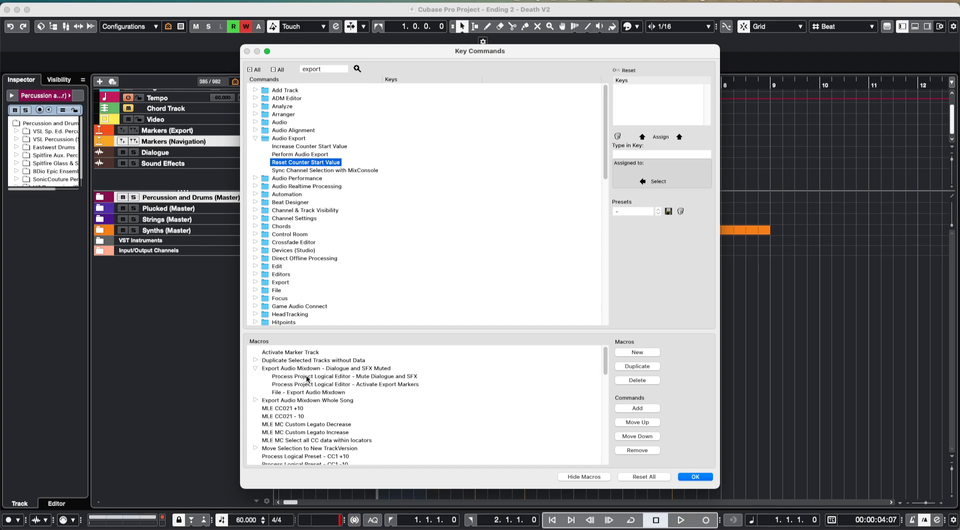
left_click(255, 360)
left_click(256, 360)
Step: Search the key commands for dialogue, examine the export mixdown macro and its Activate Export Markers command, and close the key commands
left_click(326, 71)
type("dialgo")
key("BackSpace")
key("BackSpace")
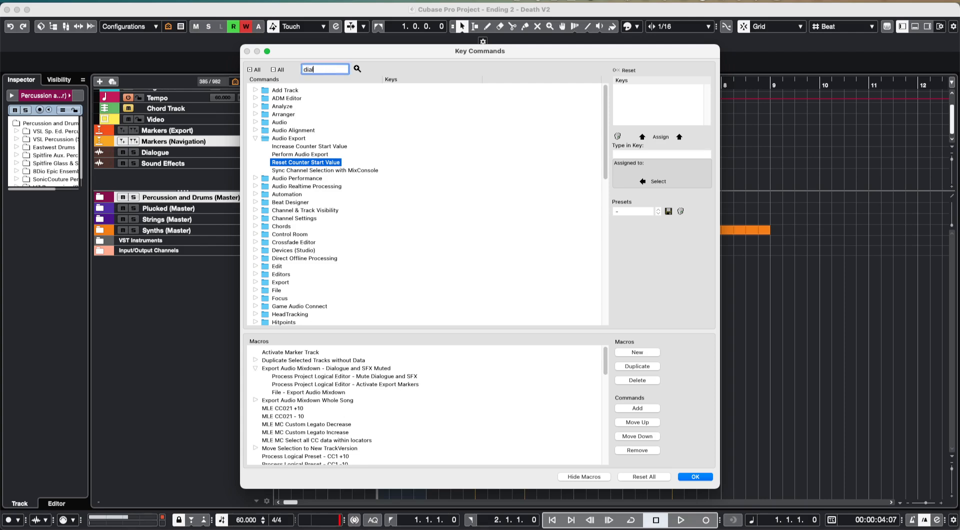
type("ogue")
key("Return")
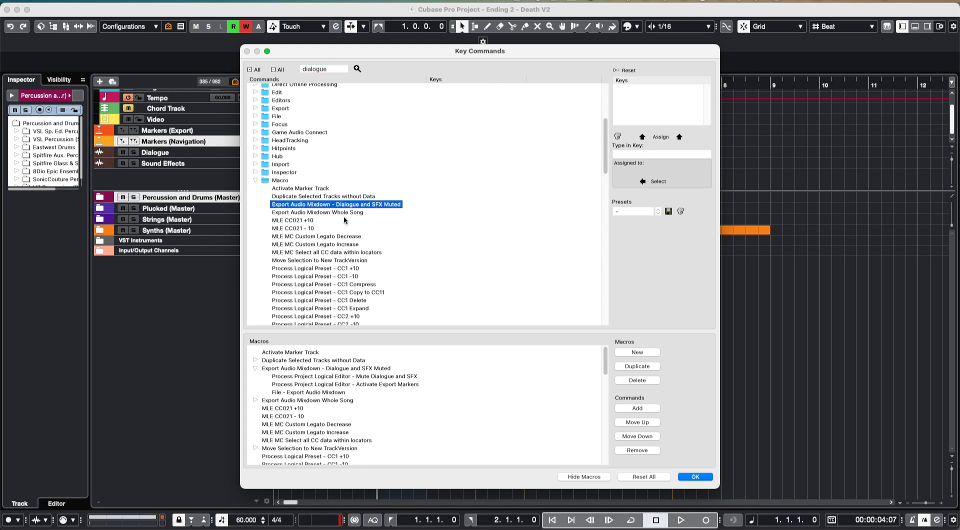
scroll(344, 220, "up", 5)
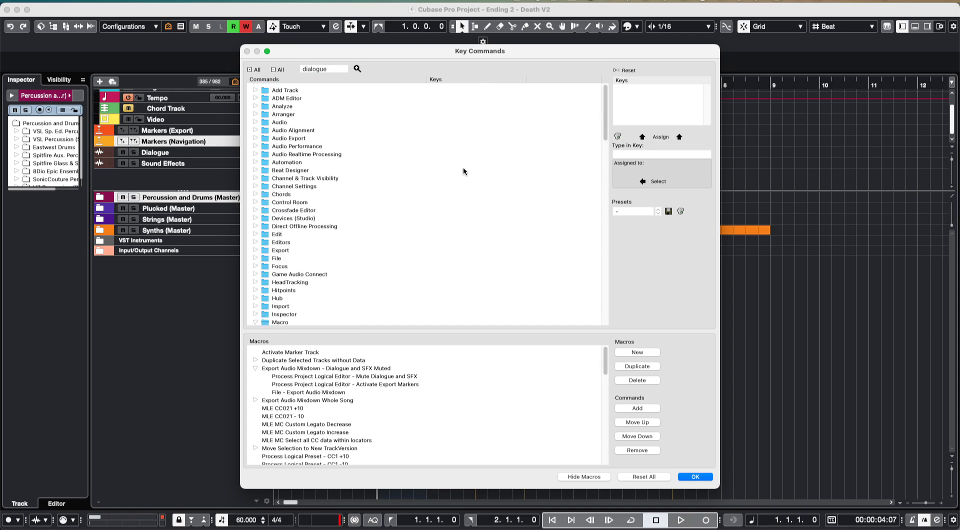
scroll(464, 167, "down", 6)
scroll(386, 164, "down", 2)
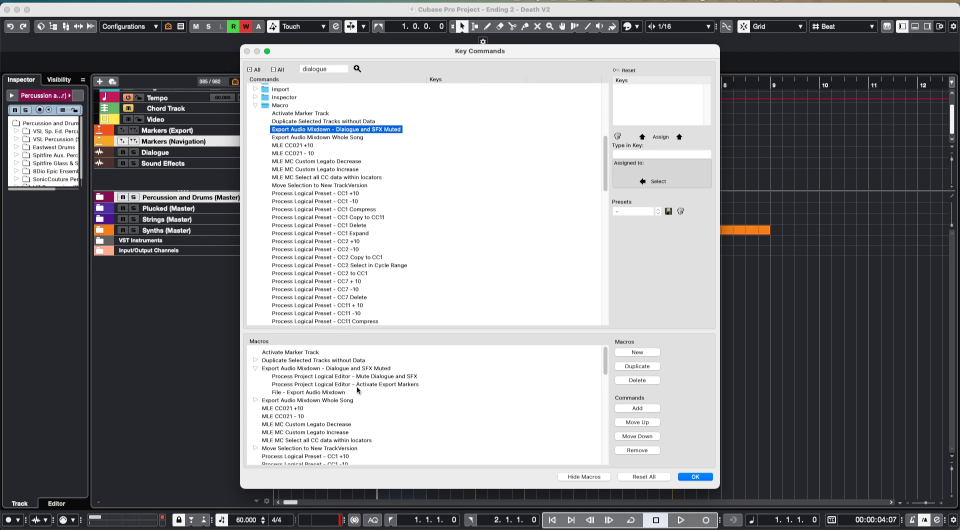
left_click(334, 386)
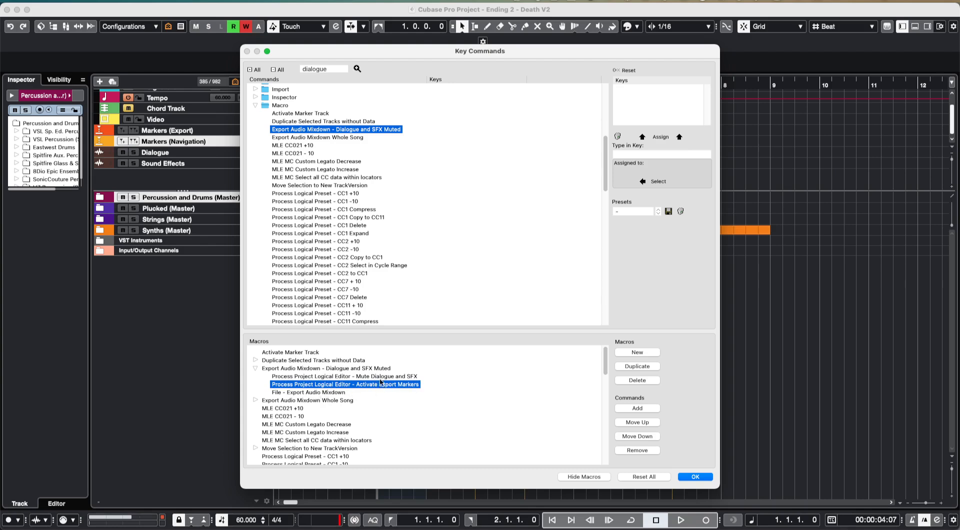
left_click(695, 478)
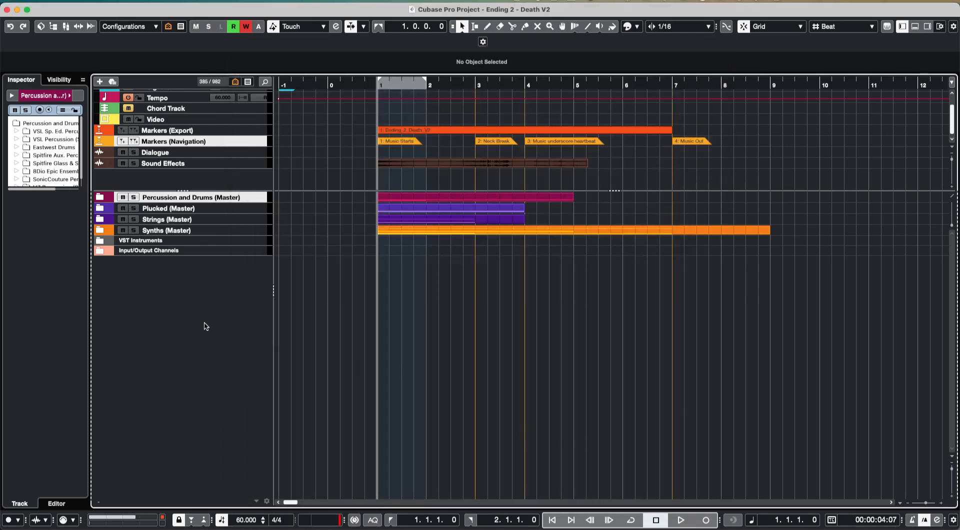
Step: Search the macros by name for "Ex" and choose Export Audio Mixdown with Dialogue and SFX Muted
key("alt+space")
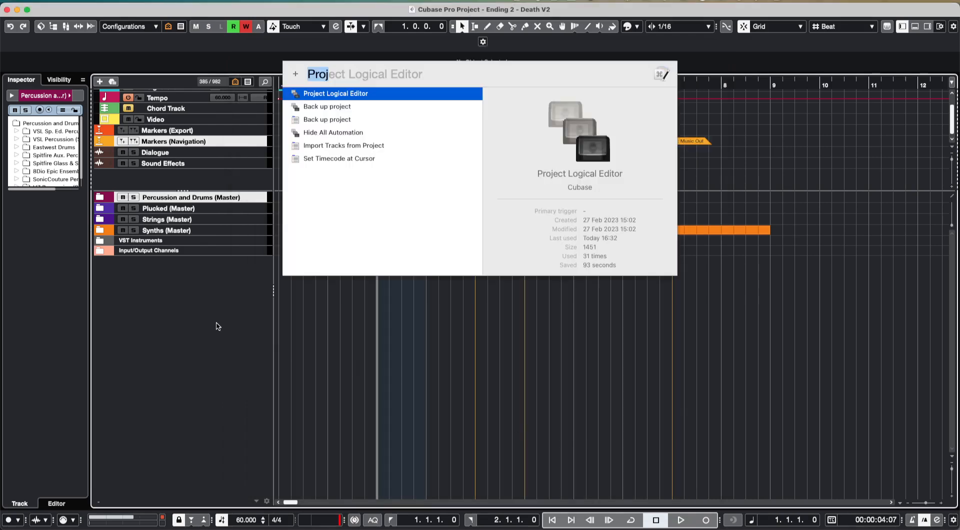
type("Ex")
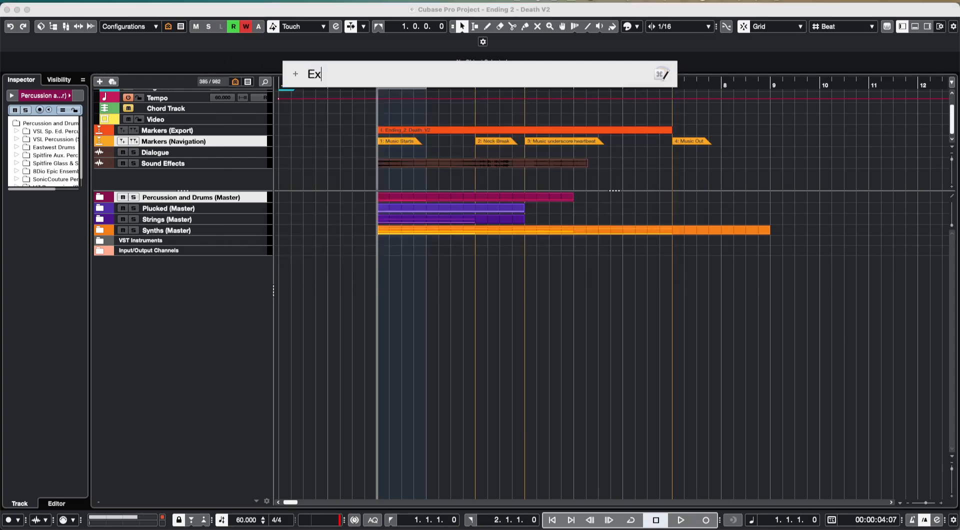
key("Down")
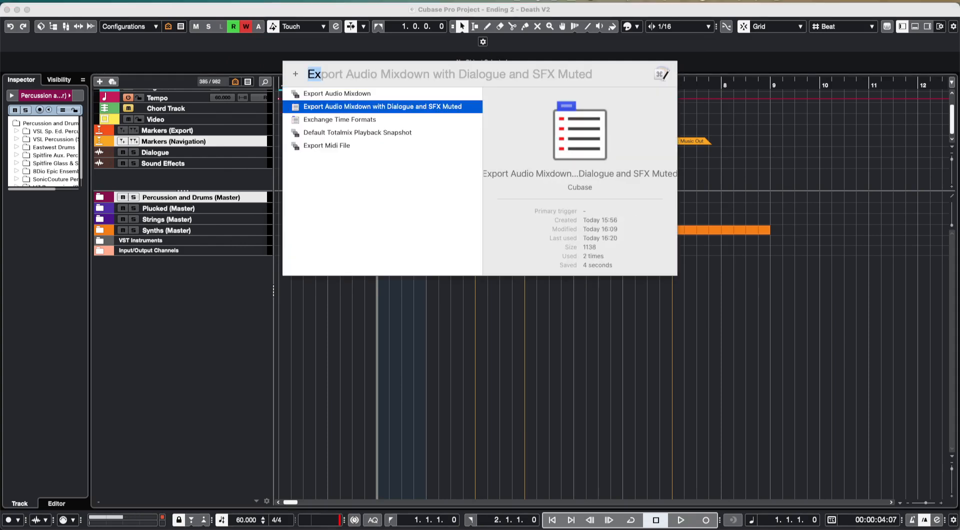
key("Return")
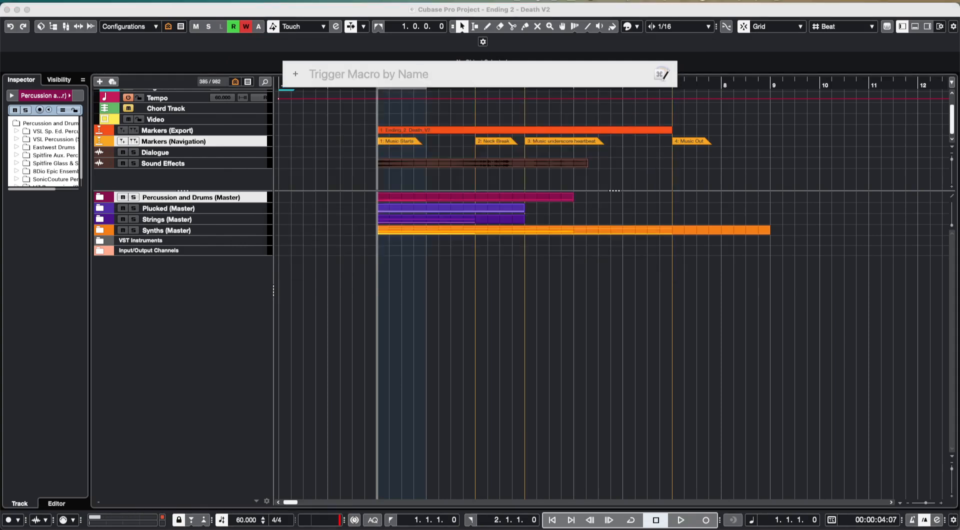
Step: Switch to the Keyboard Maestro Editor and open the Export Audio Mixdown with Dialogue and SFX Muted macro for editing
key("alt+space")
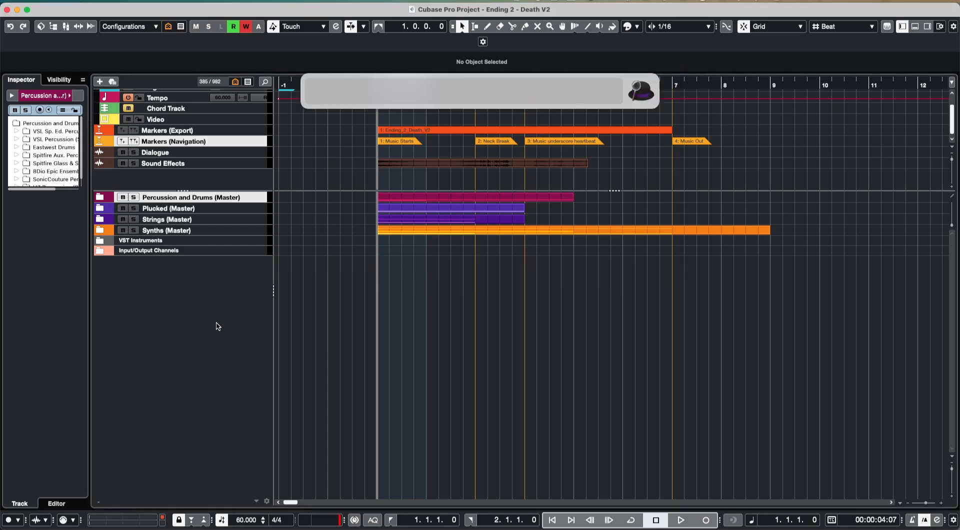
type("km\\")
key("BackSpace")
key("Return")
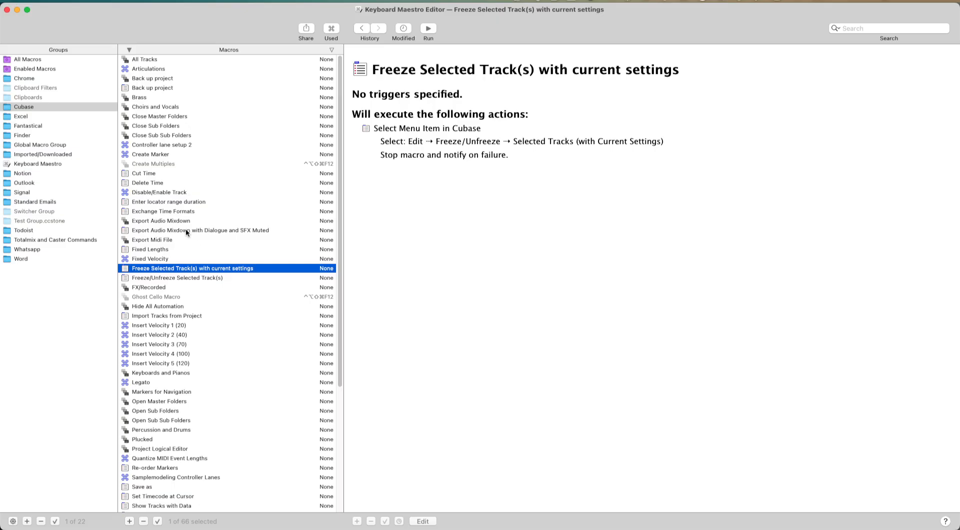
left_click(181, 230)
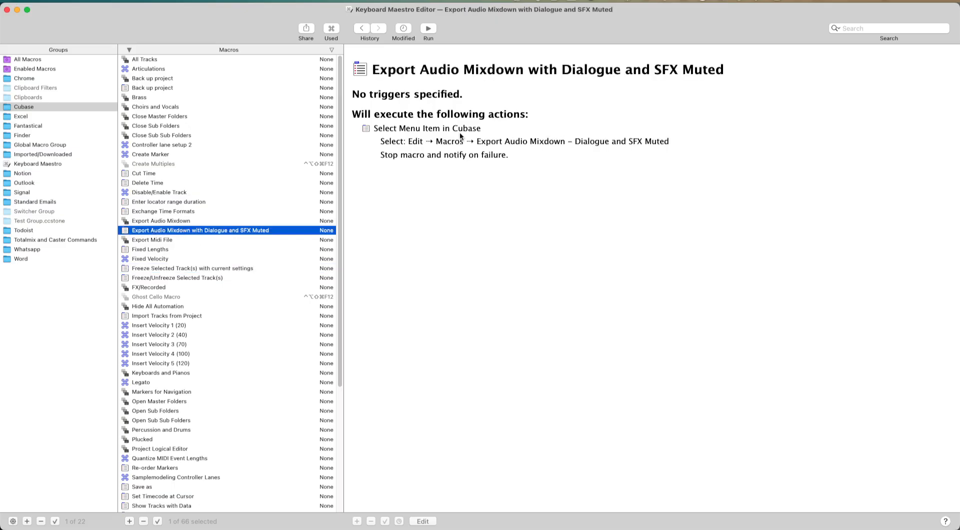
left_click(443, 275)
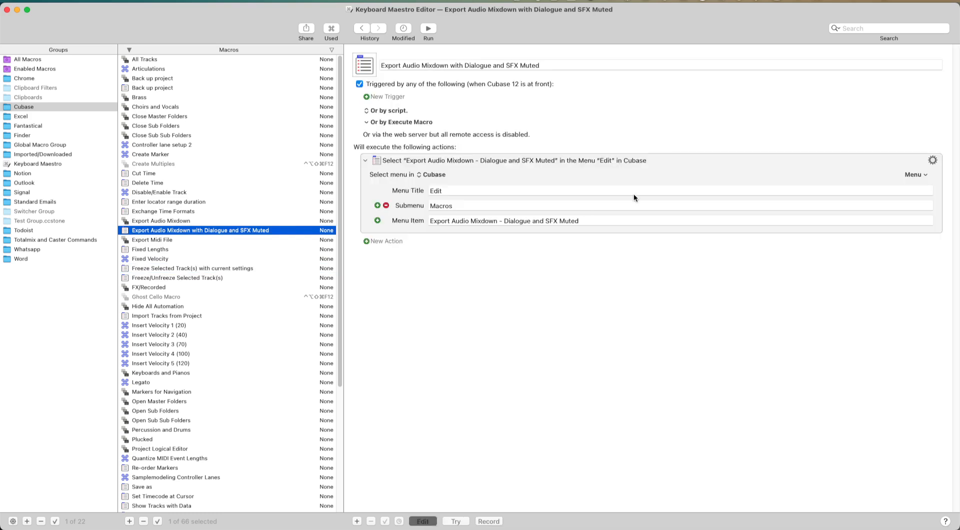
Step: Examine the Cubase Edit macros available to the macro's menu-selection action and dismiss the choices without picking one
left_click(923, 175)
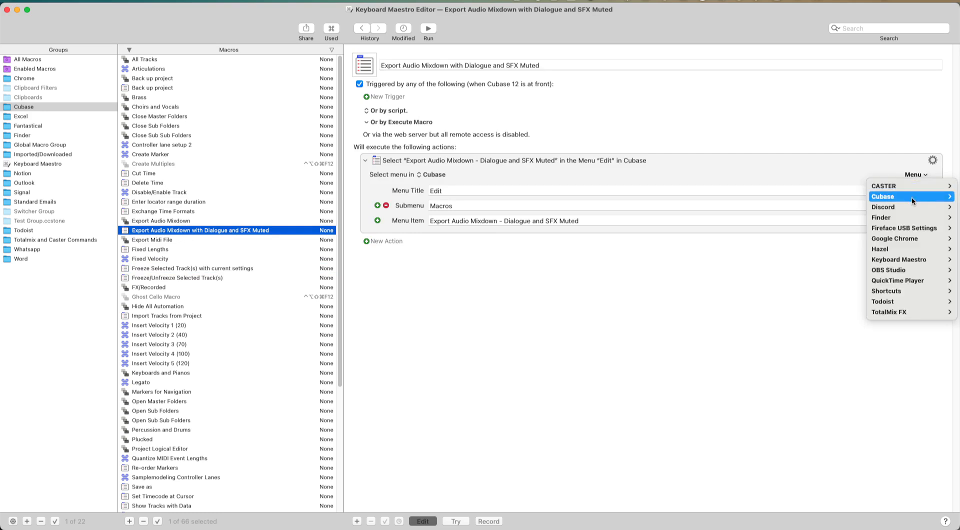
mouse_move(913, 197)
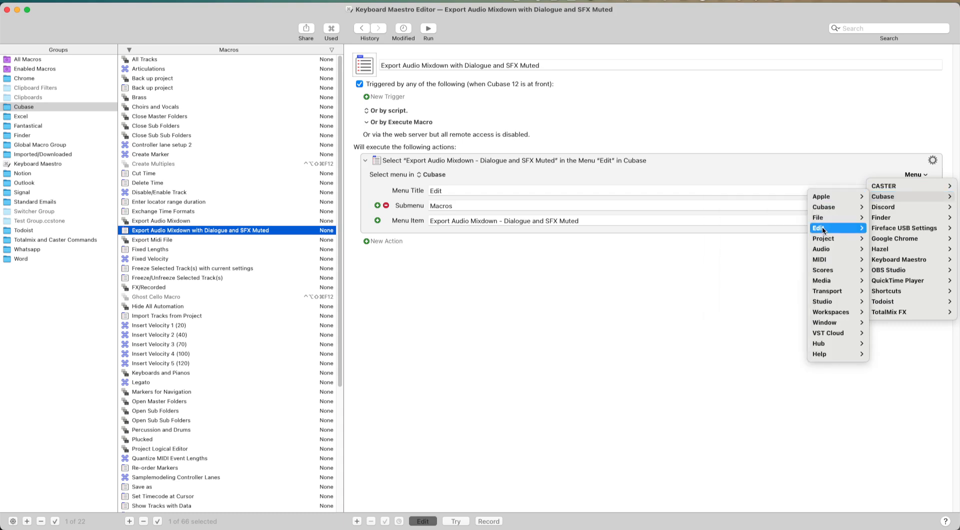
mouse_move(824, 228)
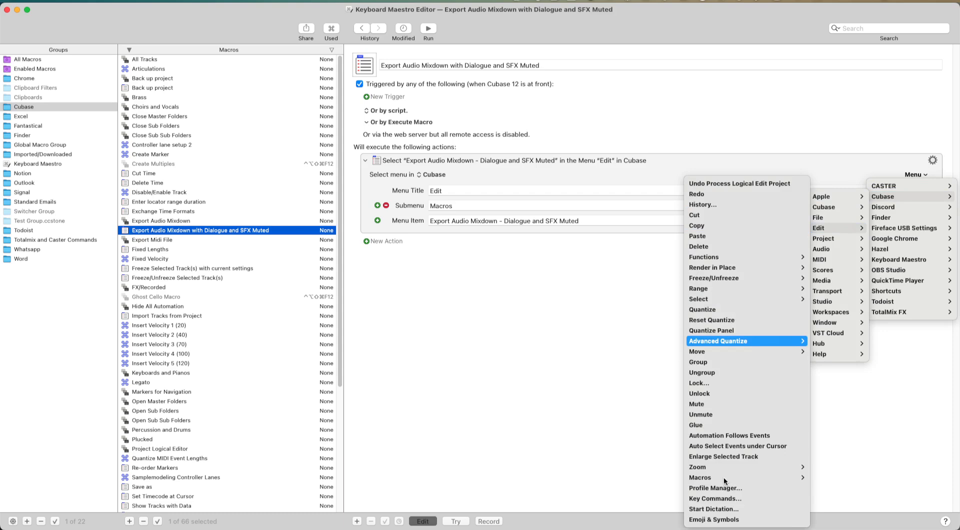
mouse_move(721, 477)
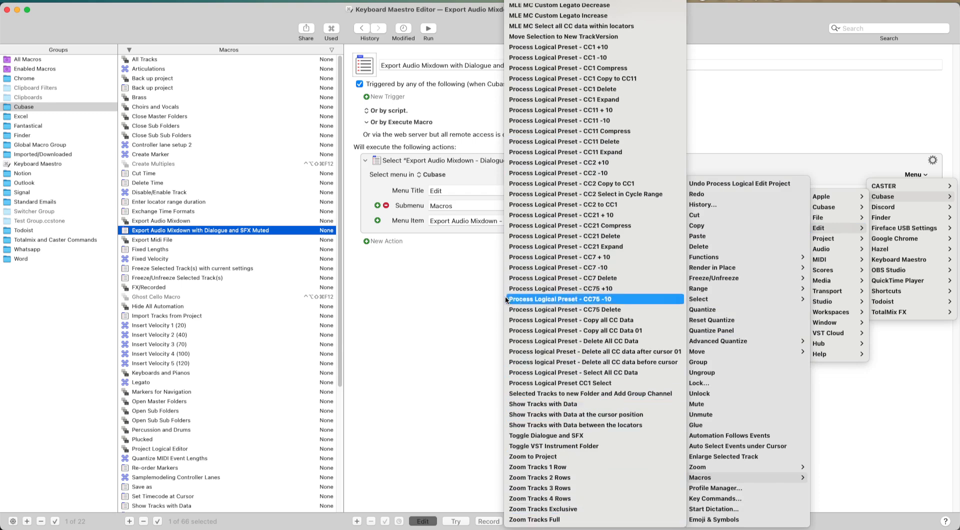
left_click(413, 331)
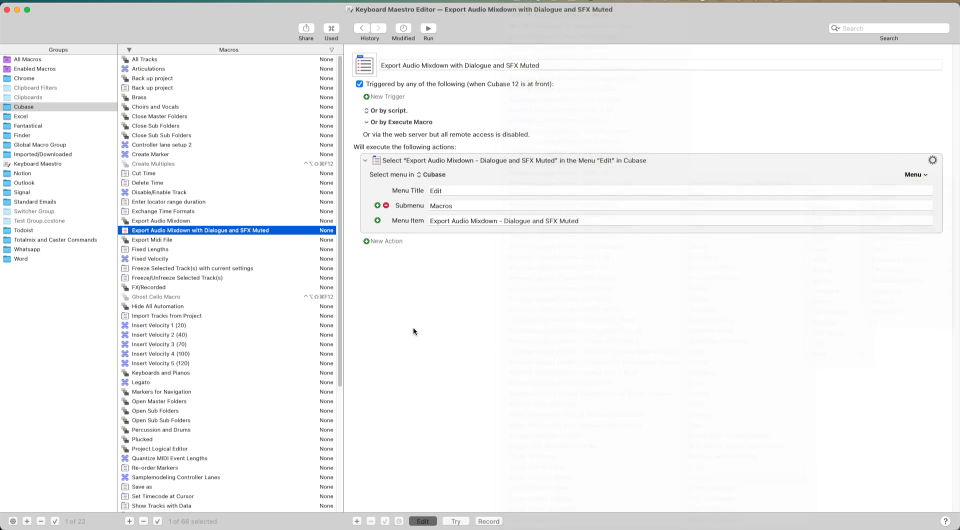
Step: Leave macro editing, look through the Cubase macro list, and close the Keyboard Maestro Editor
left_click(422, 521)
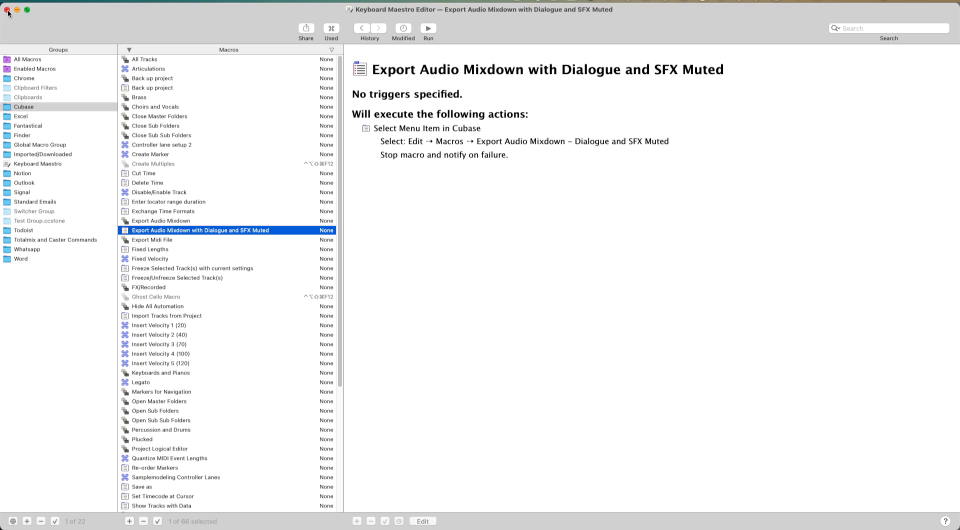
scroll(133, 176, "down", 3)
scroll(134, 176, "up", 3)
scroll(133, 176, "down", 3)
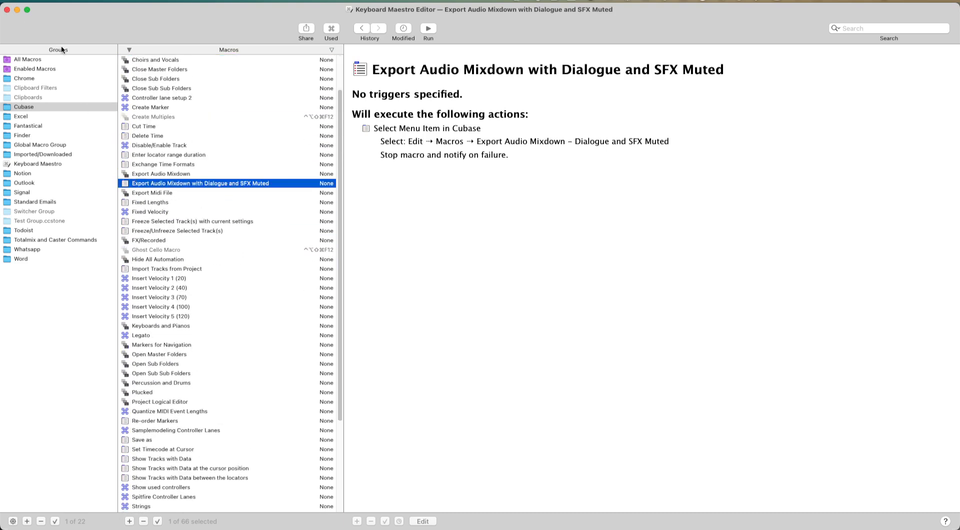
left_click(7, 9)
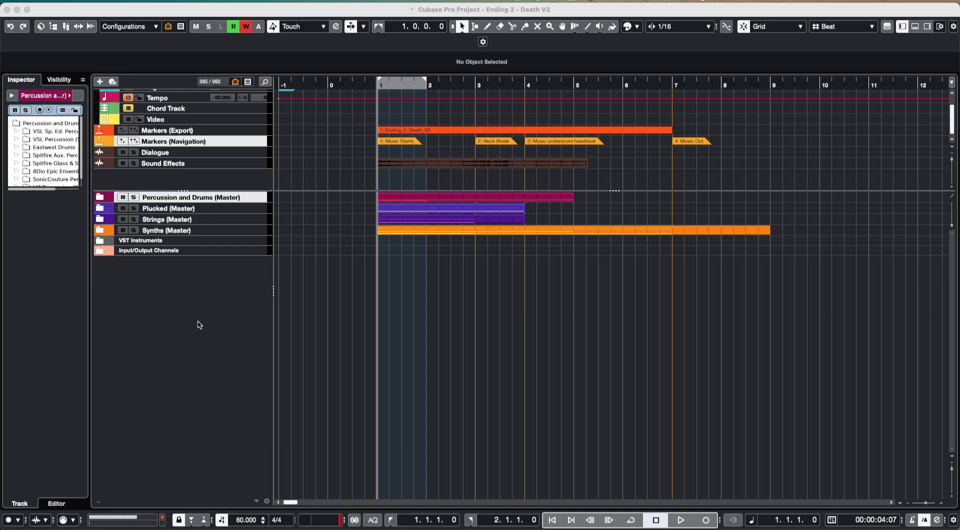
Step: Search the macros by name for "Export" and run Export Audio Mixdown with Dialogue and SFX Muted on the Cubase project
left_click(186, 294)
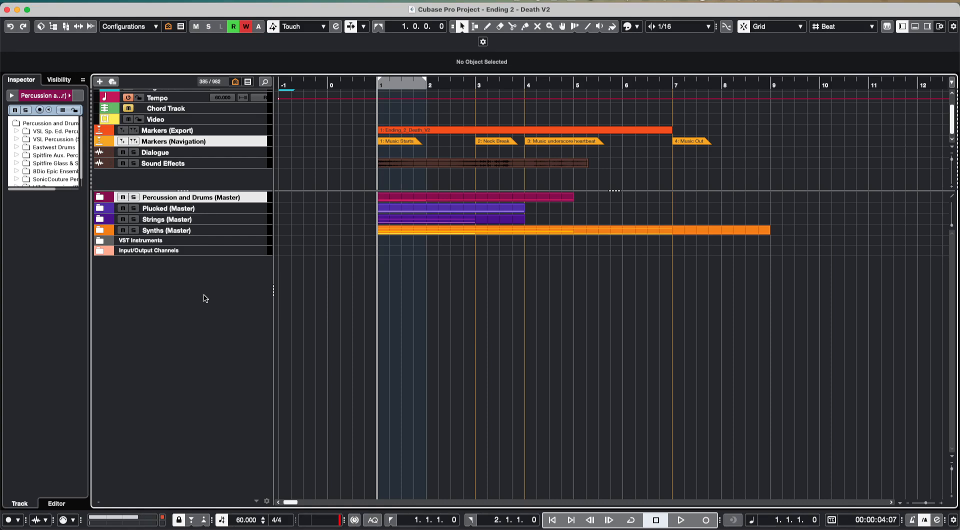
key("ctrl+alt+super+t")
type("Proj")
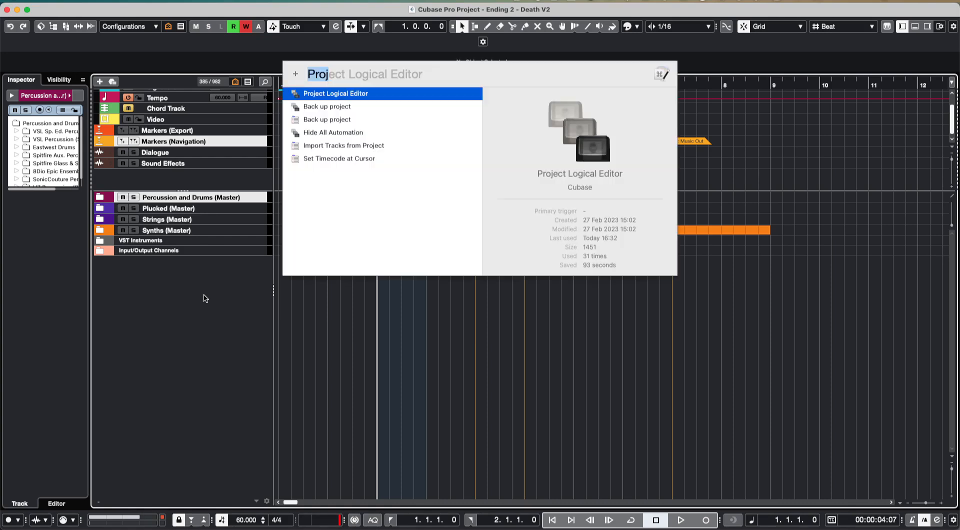
type("Export")
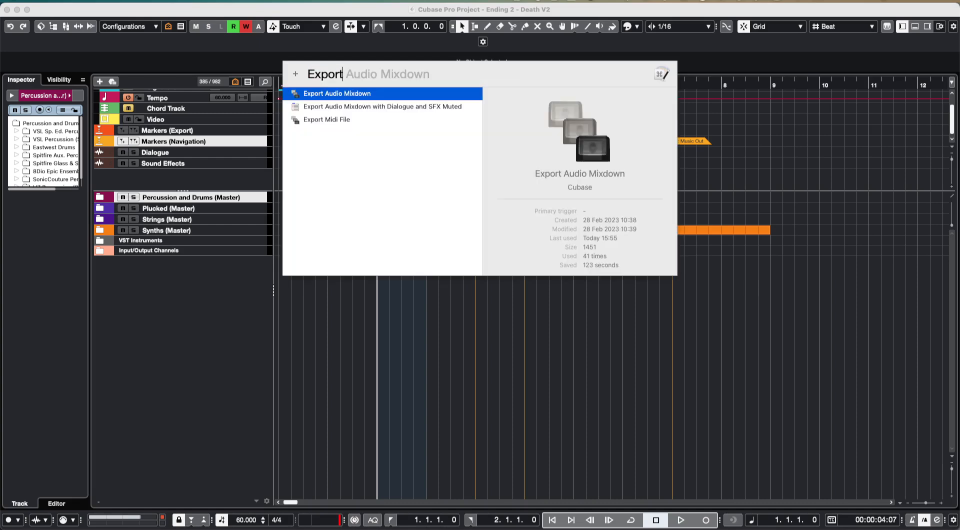
key("Down")
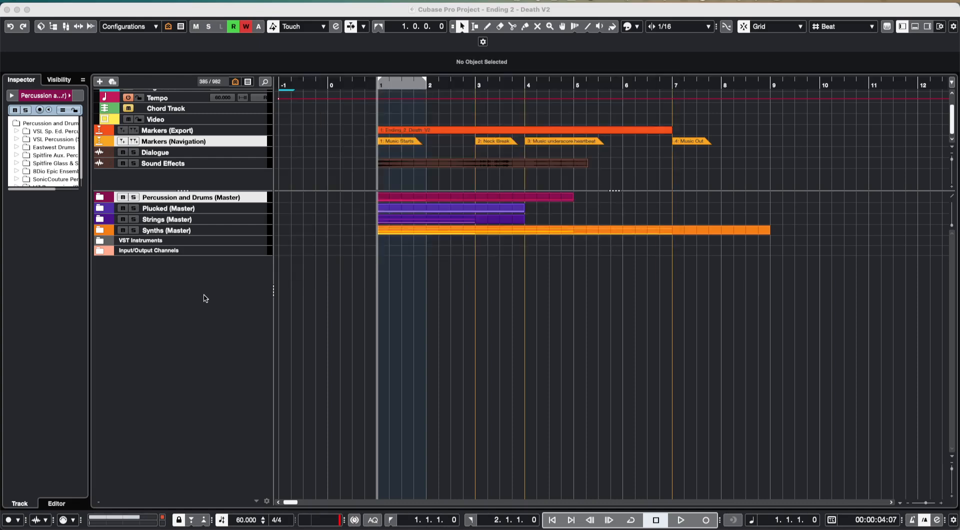
left_click(204, 296)
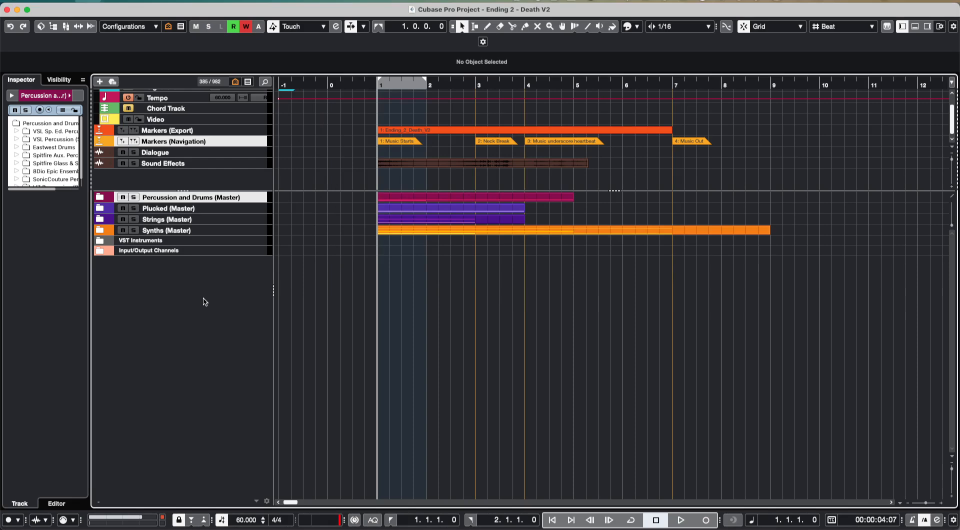
key("m")
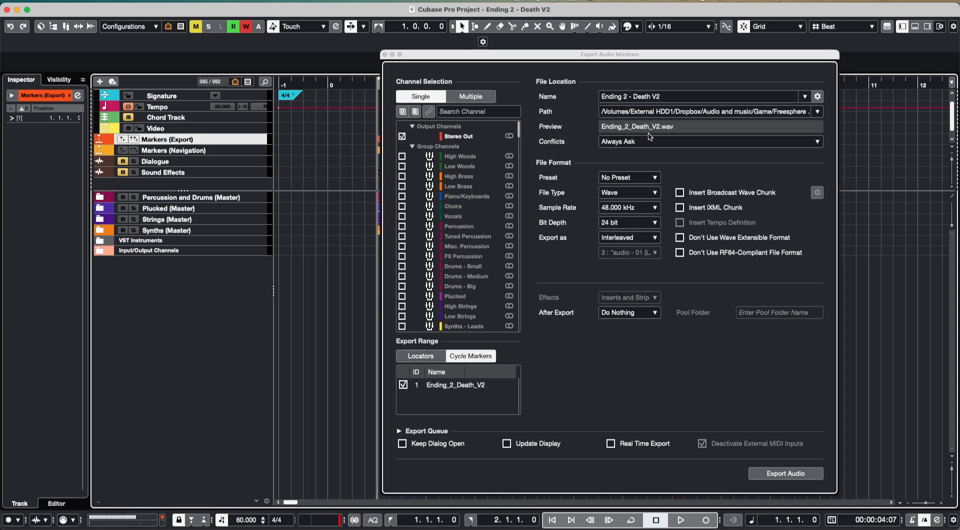
Step: Examine the naming scheme used for the cycle marker export and close it
left_click(818, 97)
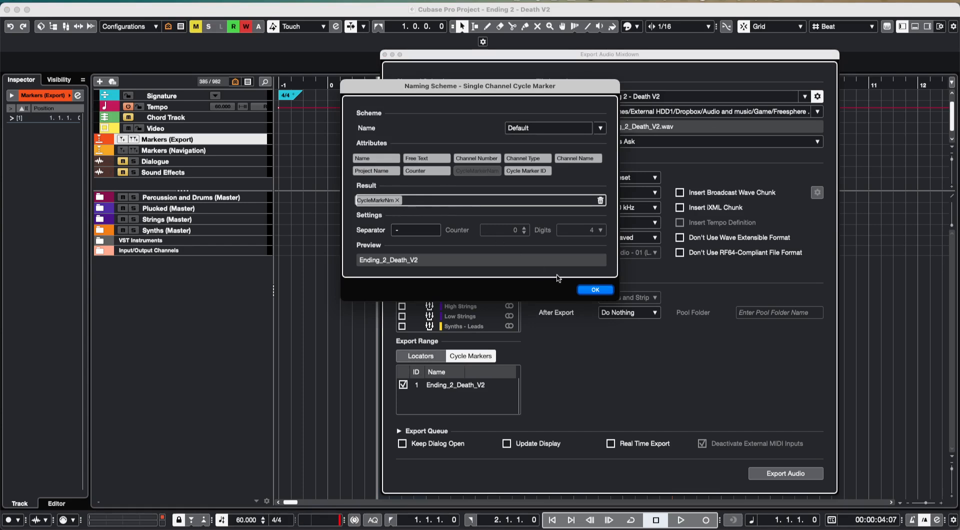
left_click(604, 291)
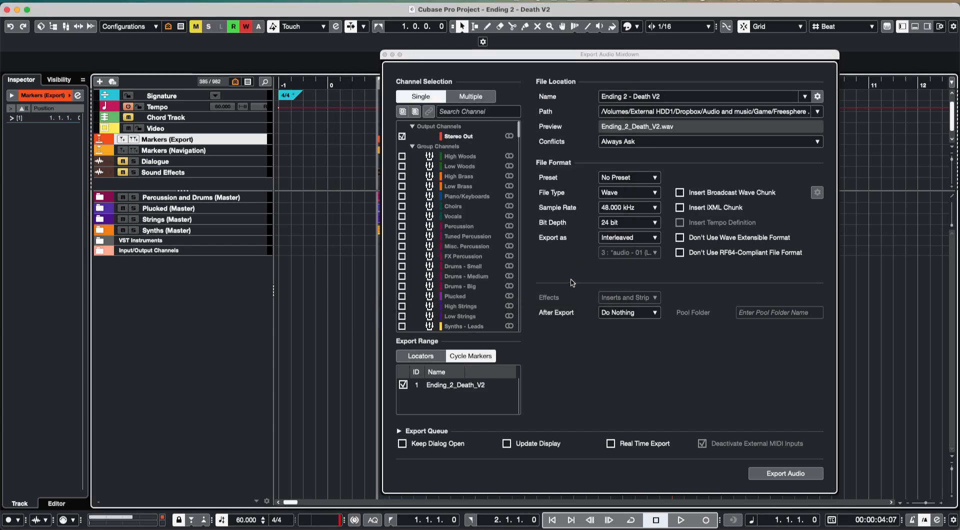